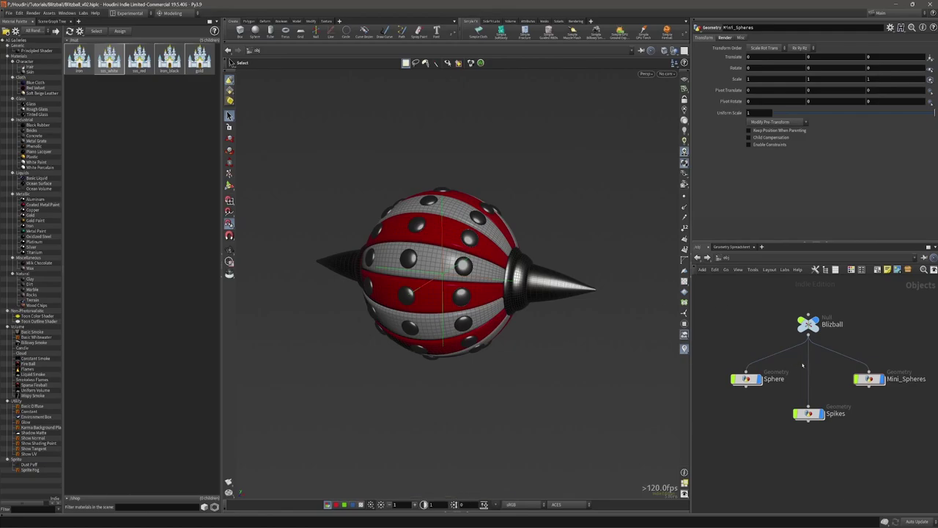
Step: Start a Filmbox FBX export of the scene and create an output folder named export in $HIP
left_click(9, 13)
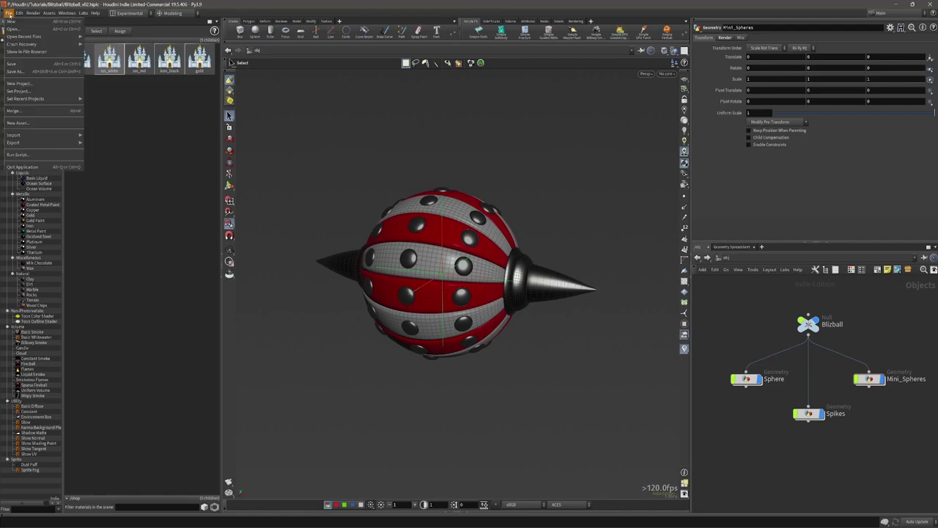
mouse_move(69, 142)
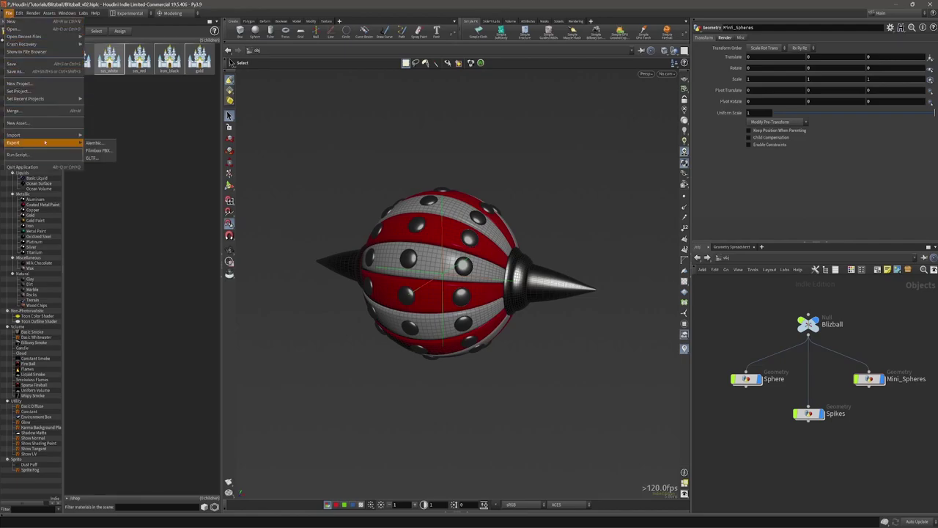
left_click(98, 150)
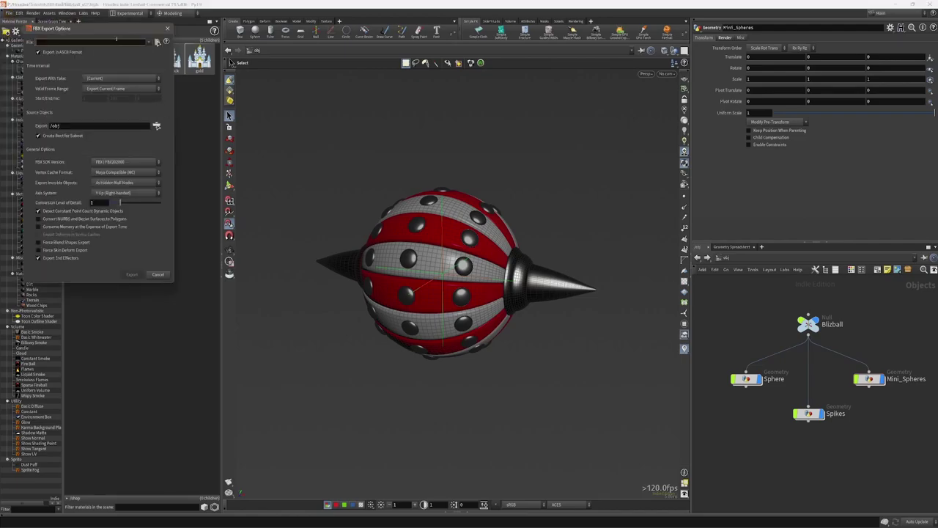
left_click_drag(224, 88, 467, 145)
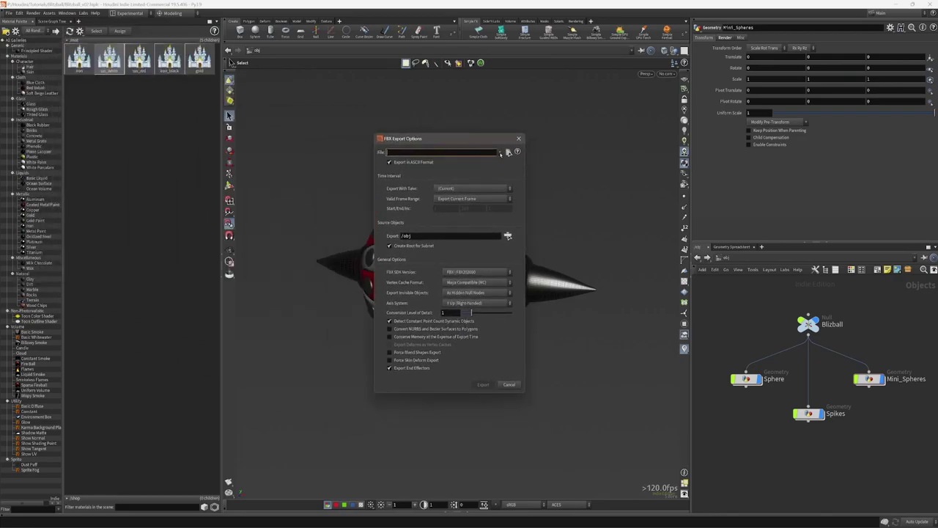
left_click(509, 152)
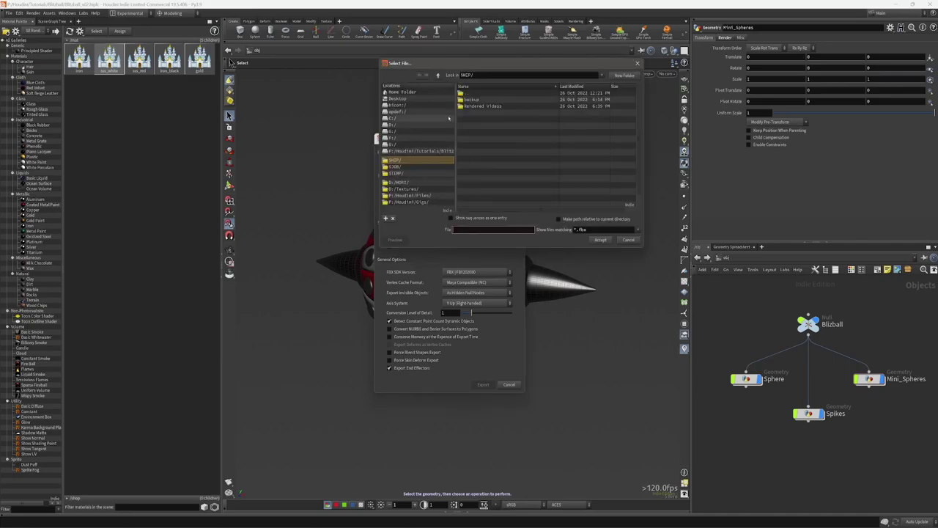
left_click(626, 76)
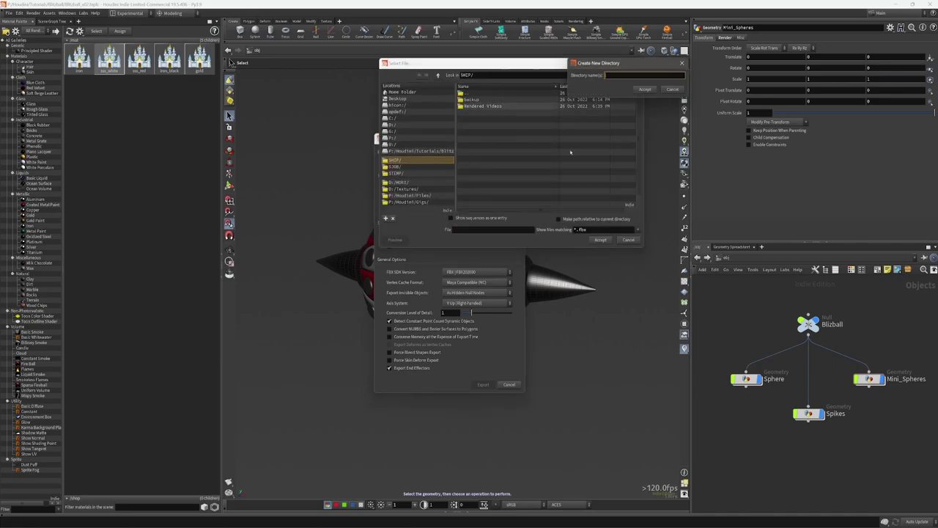
type("export")
key("Return")
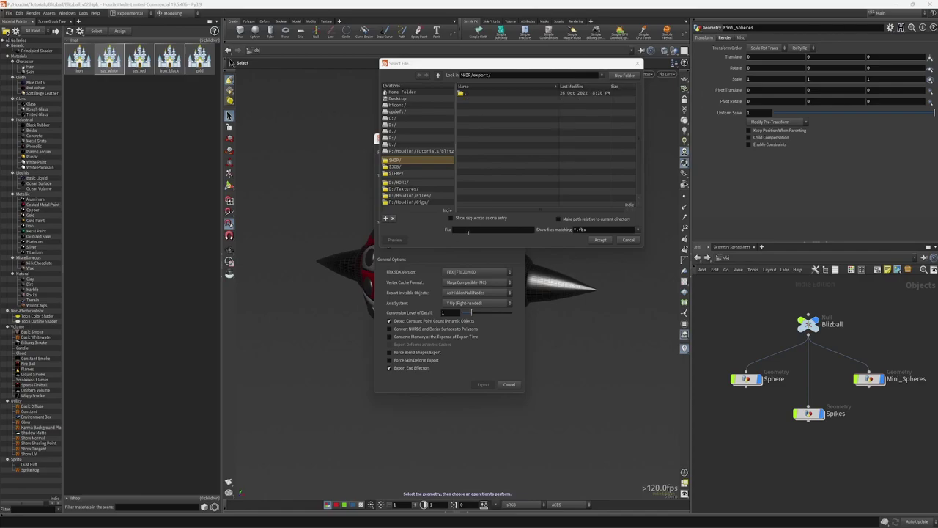
Step: Name the output file Blitzball.fbx in the export folder and accept the path
left_click(468, 232)
type("Blitz")
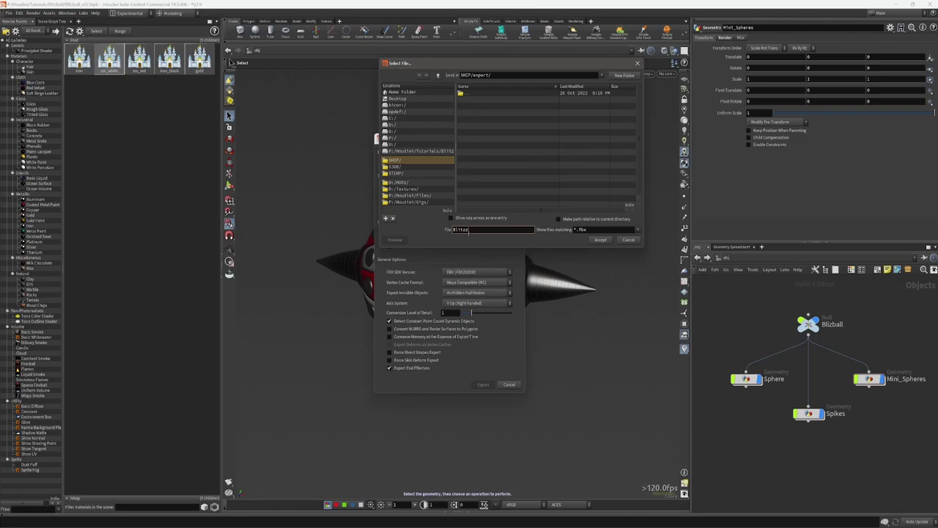
type("ball.fbx")
key("Return")
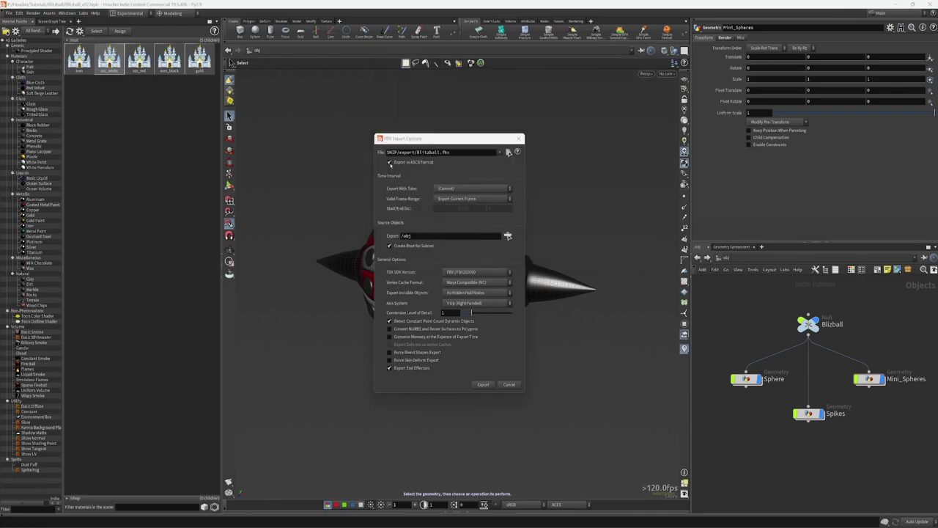
Step: Turn off the ASCII format, keep /obj as the source object and export the FBX file
left_click(390, 162)
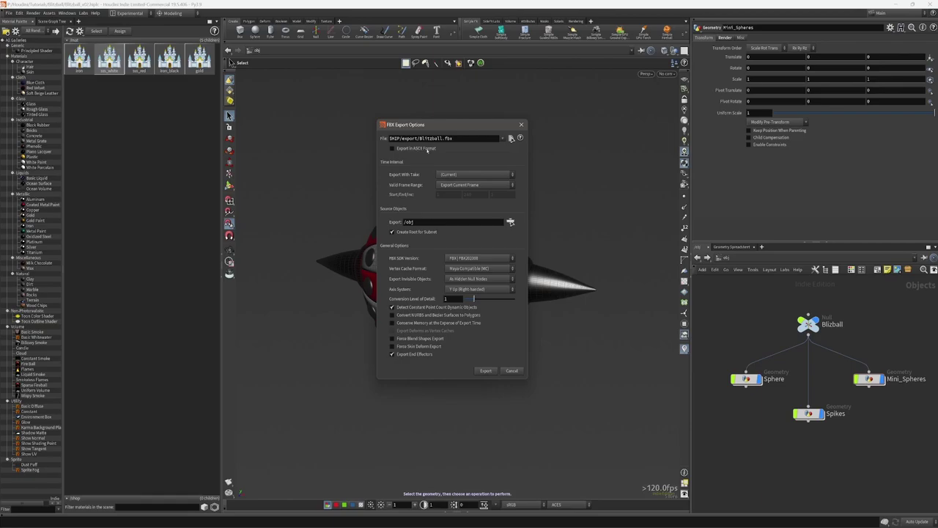
left_click_drag(443, 129, 442, 115)
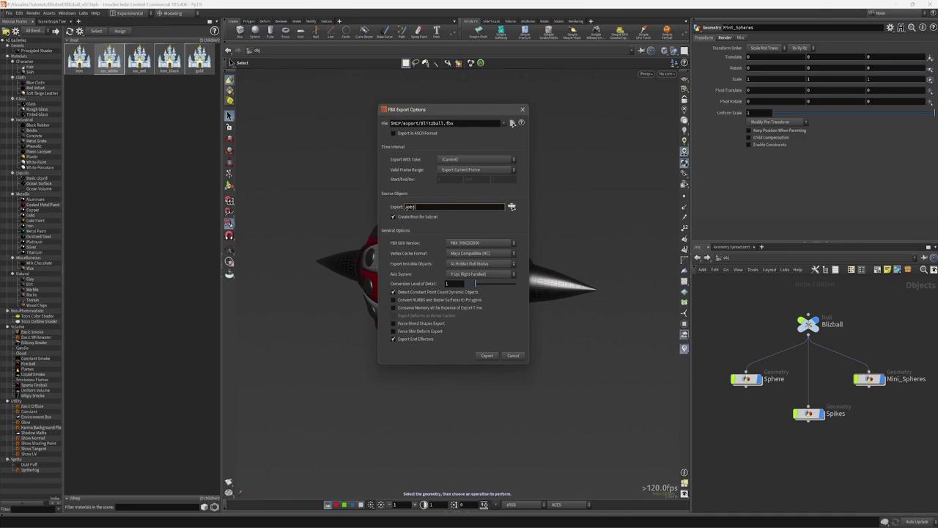
left_click(512, 207)
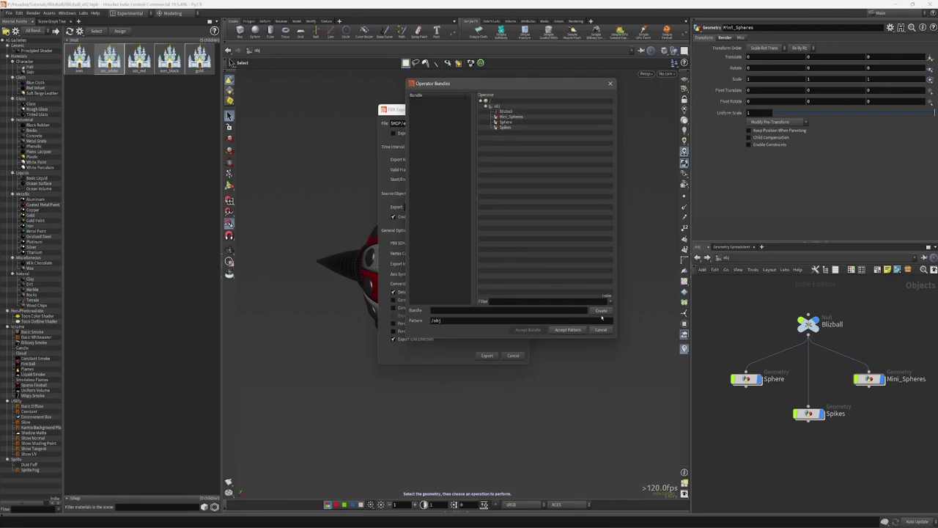
left_click(609, 84)
left_click_drag(448, 110, 439, 117)
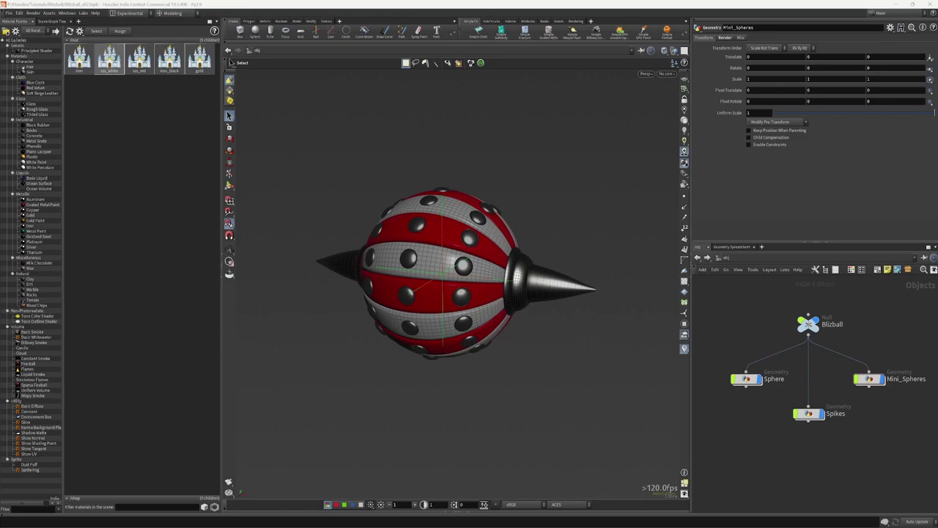
Step: Check the export folder in File Explorer and try to open Blitzball.fbx from there
left_click_drag(937, 301, 422, 139)
left_click(392, 201)
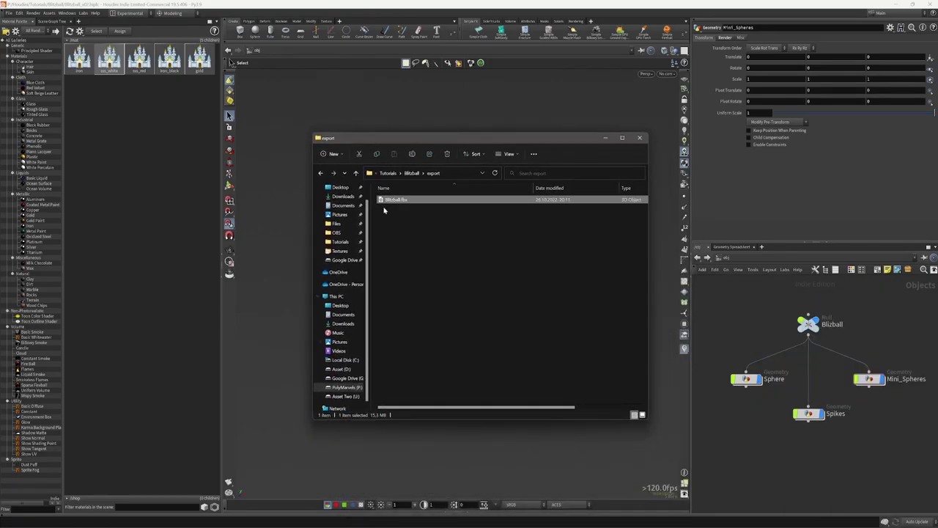
double_click(393, 203)
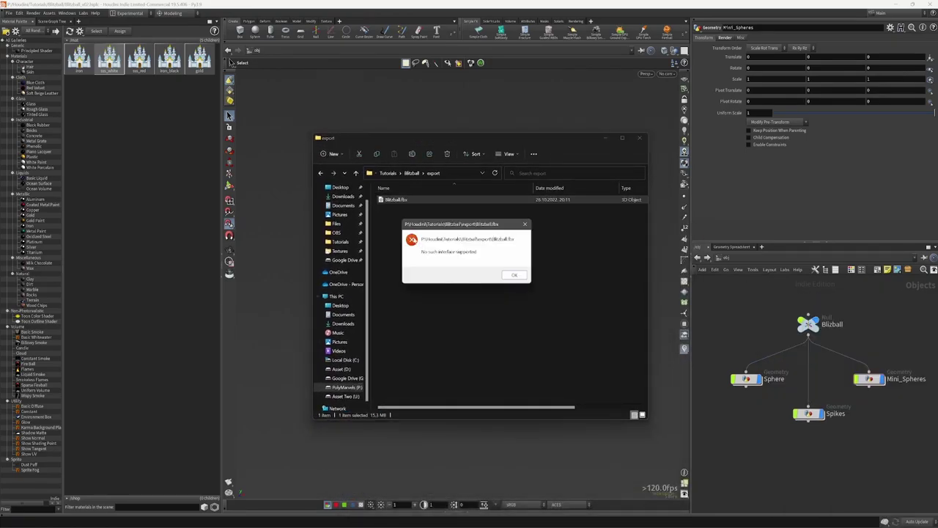
left_click(514, 275)
left_click_drag(450, 143, 937, 253)
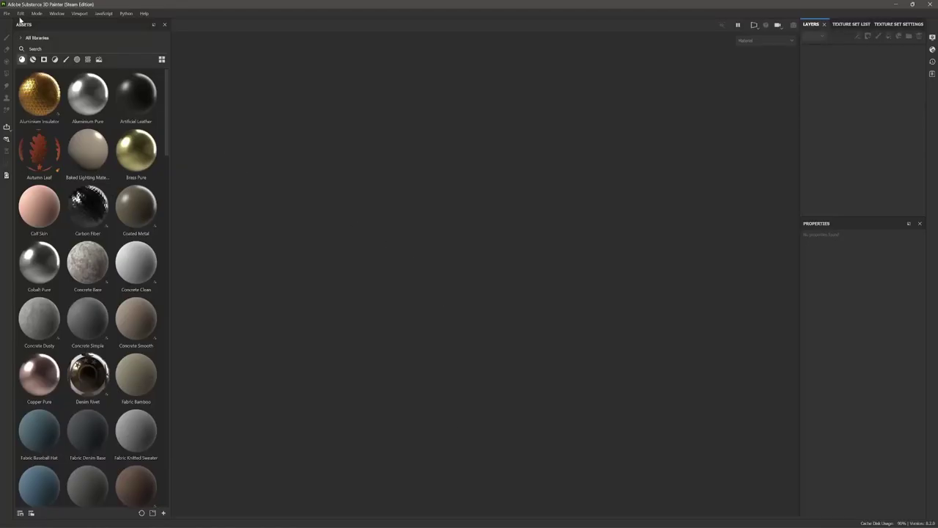
Step: Switch to Substance 3D Painter, start a new project and load Blitzball.fbx from the Tutorials/Blitzball/export folder as its mesh
left_click(6, 13)
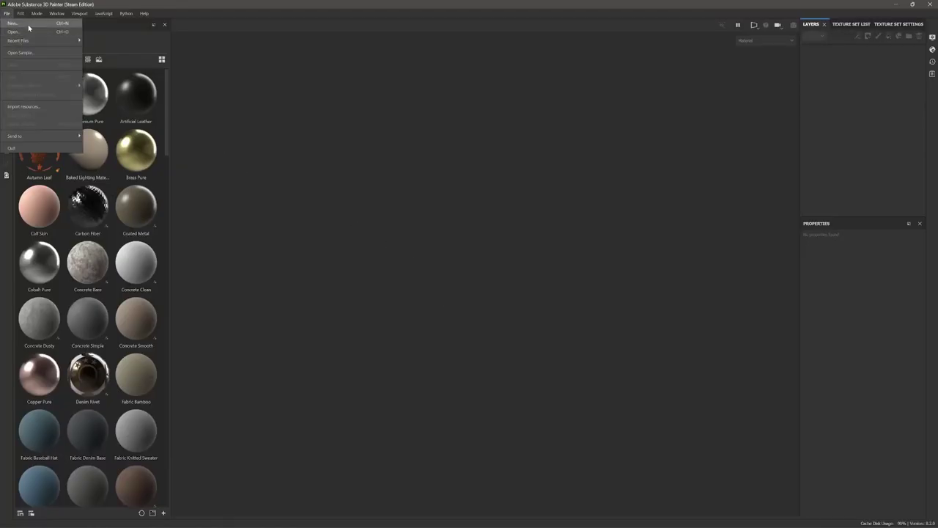
left_click(29, 24)
left_click(540, 185)
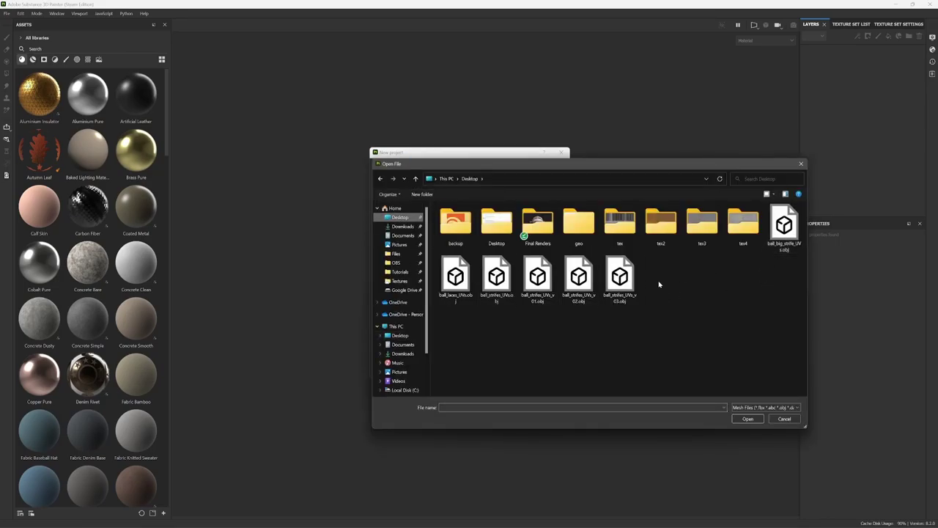
left_click(403, 271)
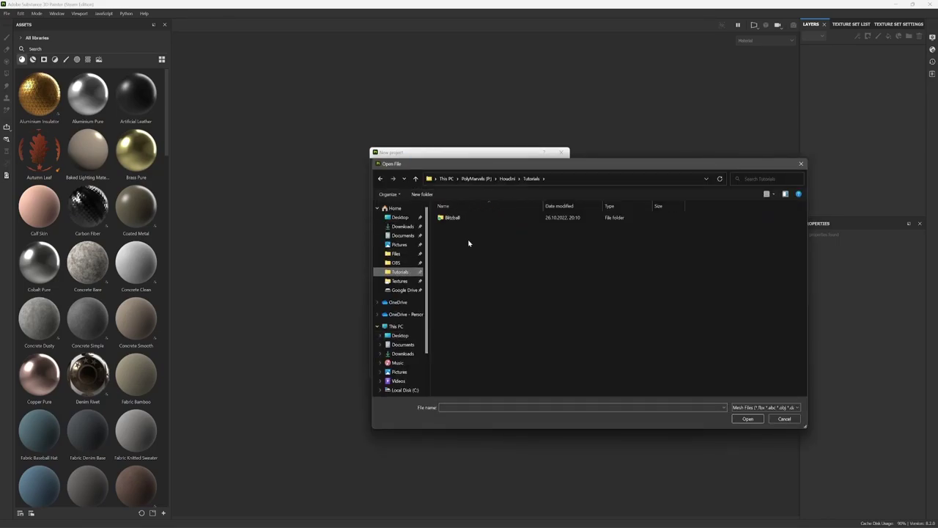
double_click(455, 217)
double_click(457, 226)
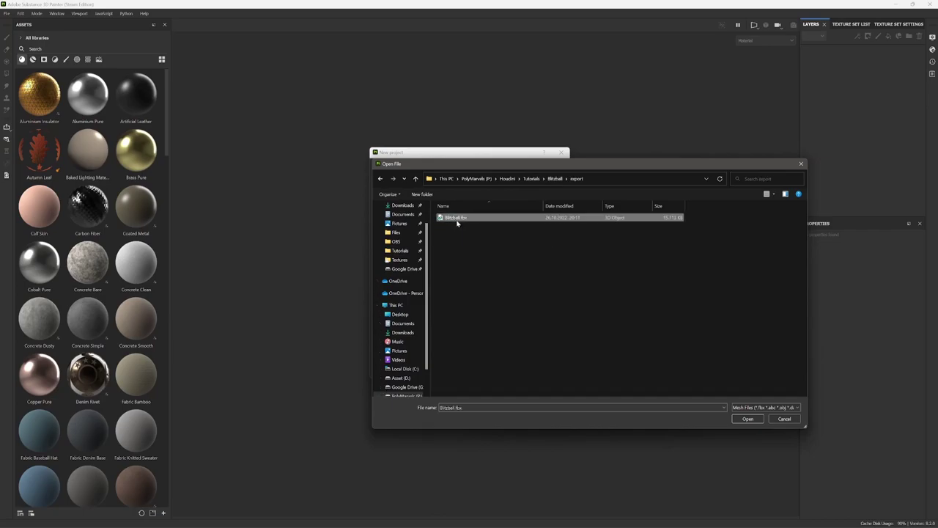
double_click(459, 219)
Step: Set the document resolution to 2048 and create the project with the Blender template and OpenGL normal map format
left_click(437, 205)
left_click(437, 246)
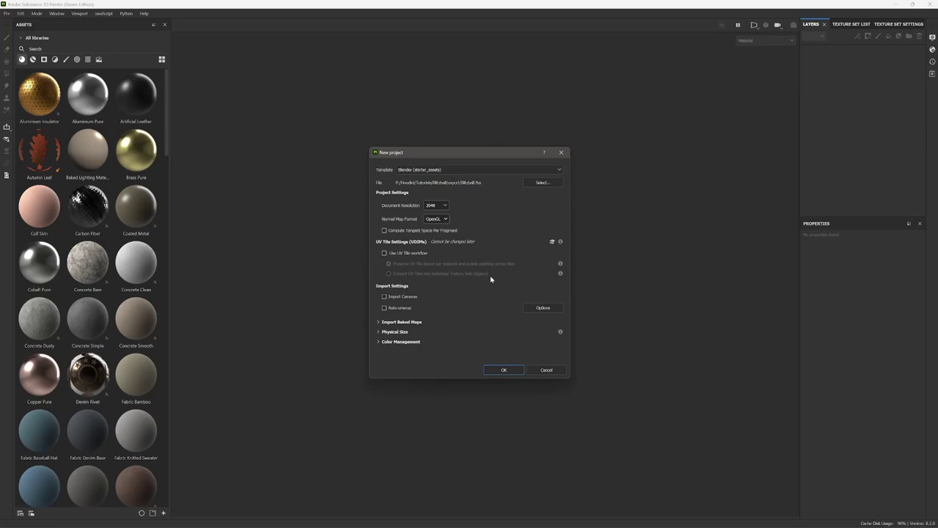
left_click(504, 369)
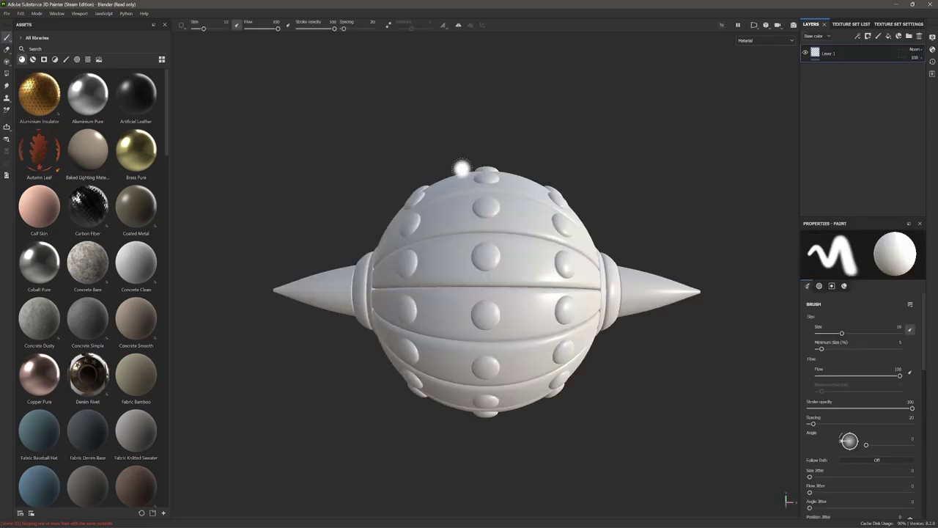
Step: Display the 3D and 2D views side by side to show the ball together with its UV layout
mouse_move(504, 263)
left_mouse_down("alt")
mouse_move(442, 270)
mouse_move(436, 242)
mouse_move(396, 250)
mouse_move(435, 249)
mouse_move(482, 281)
mouse_move(469, 262)
left_mouse_up("alt")
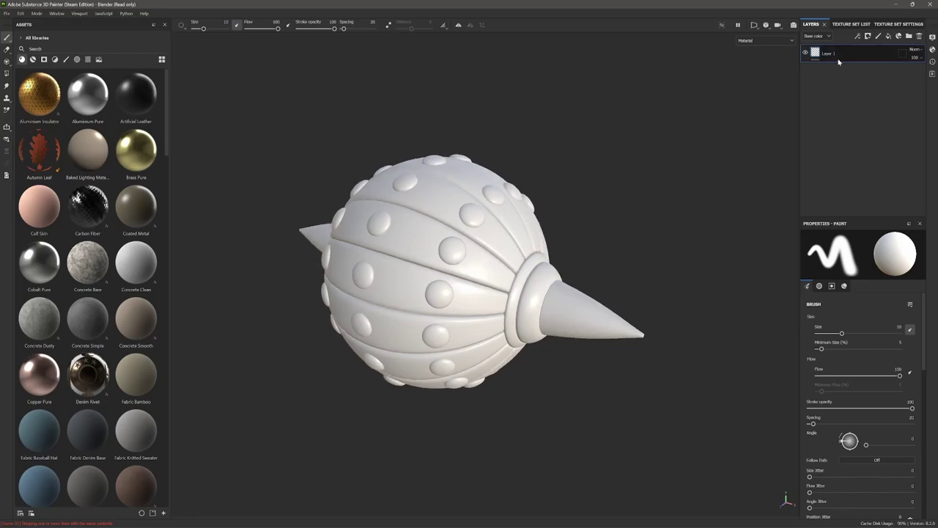
left_click(871, 25)
left_click(842, 24)
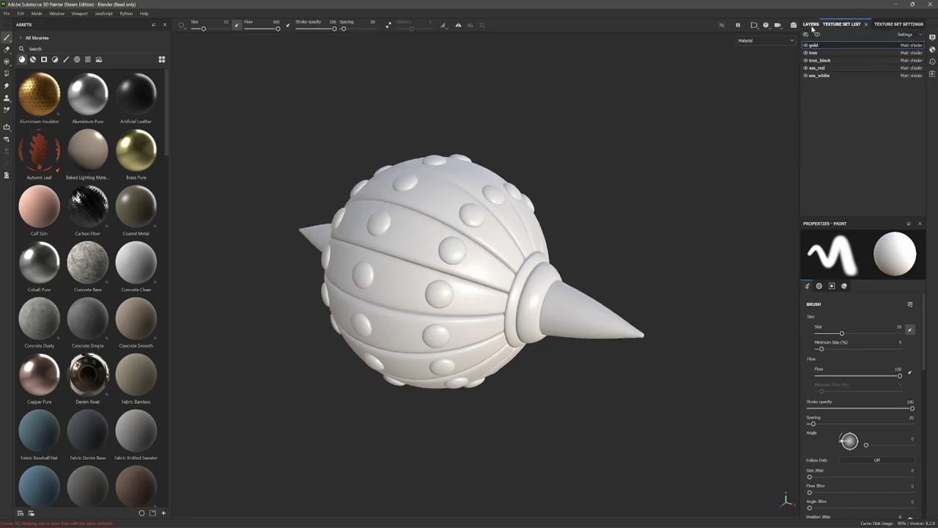
left_click(811, 25)
left_click_drag(675, 164, 440, 295, "alt")
left_click(754, 25)
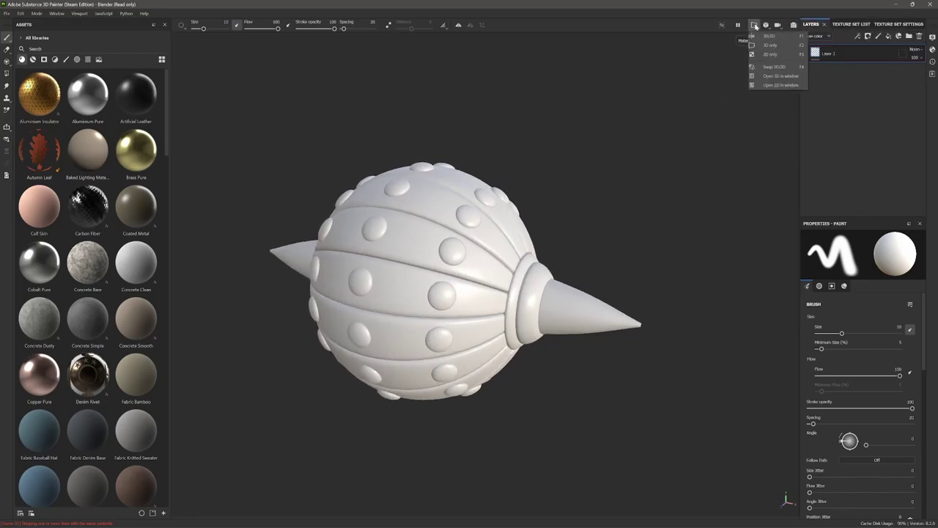
left_click(764, 36)
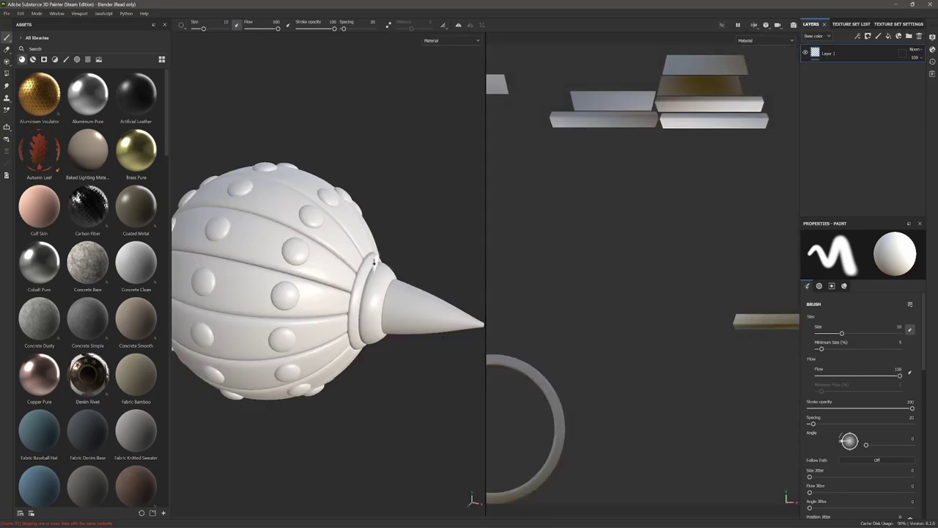
middle_click_drag(688, 319, 668, 276, "alt")
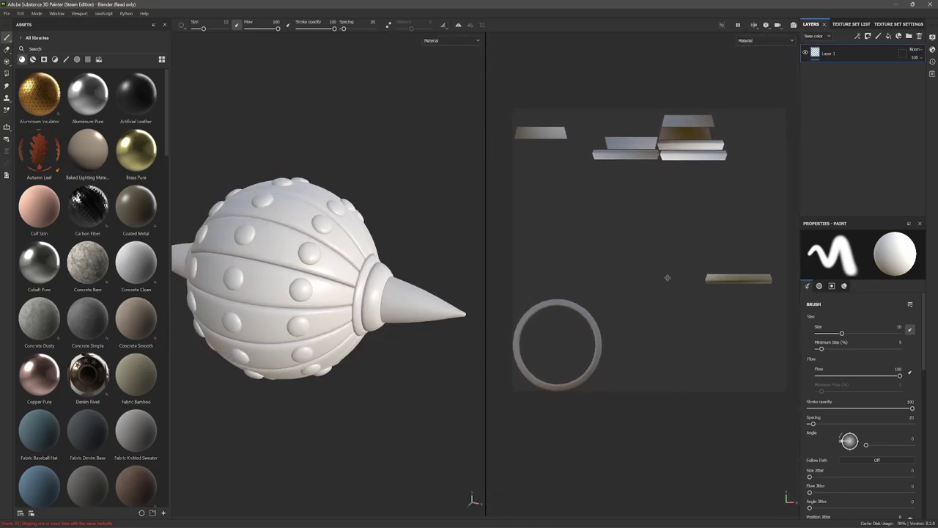
right_click_drag(668, 277, 645, 286, "alt")
middle_click_drag(343, 283, 360, 289, "alt")
Step: Examine the UV layouts of the gold, iron, iron_black, sss_red and sss_white texture sets for overlapping islands
left_click(850, 25)
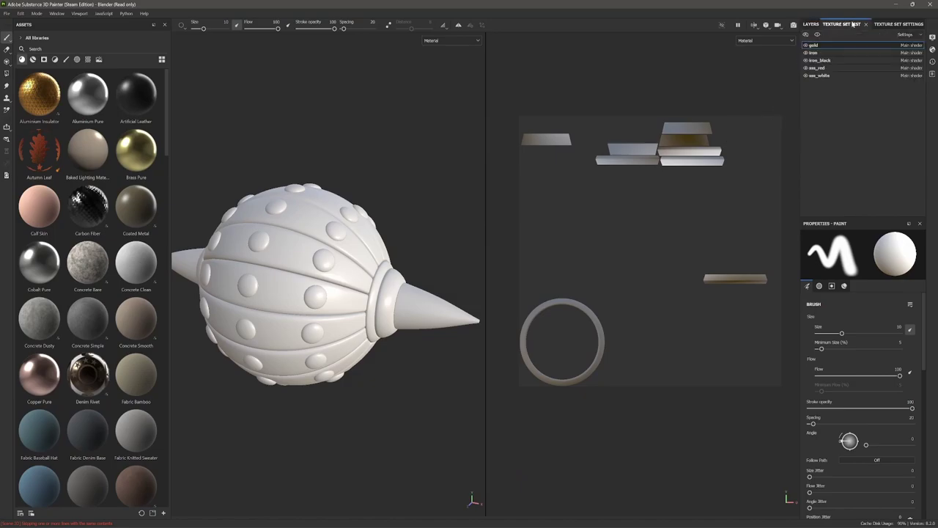
left_click(829, 52)
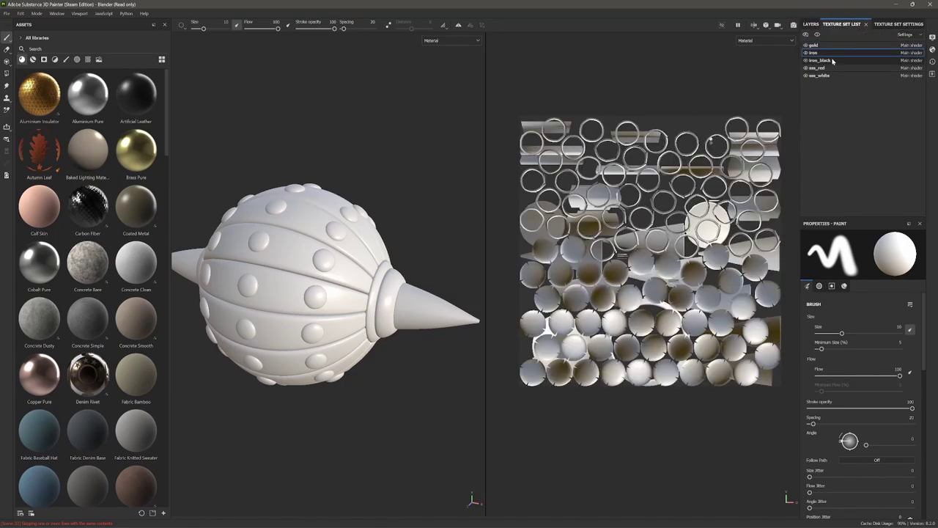
left_click(830, 68)
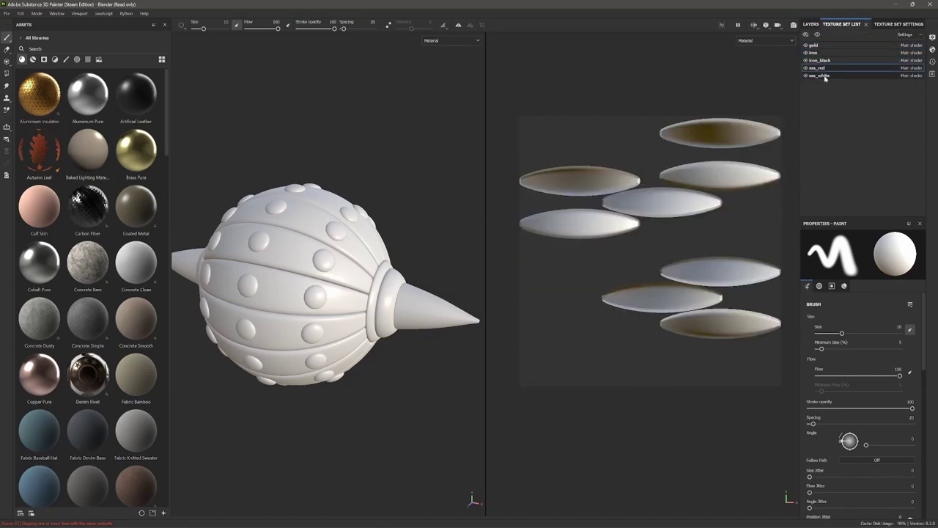
left_click(825, 77)
left_click(822, 68)
left_click(822, 61)
left_click(821, 53)
left_click(821, 46)
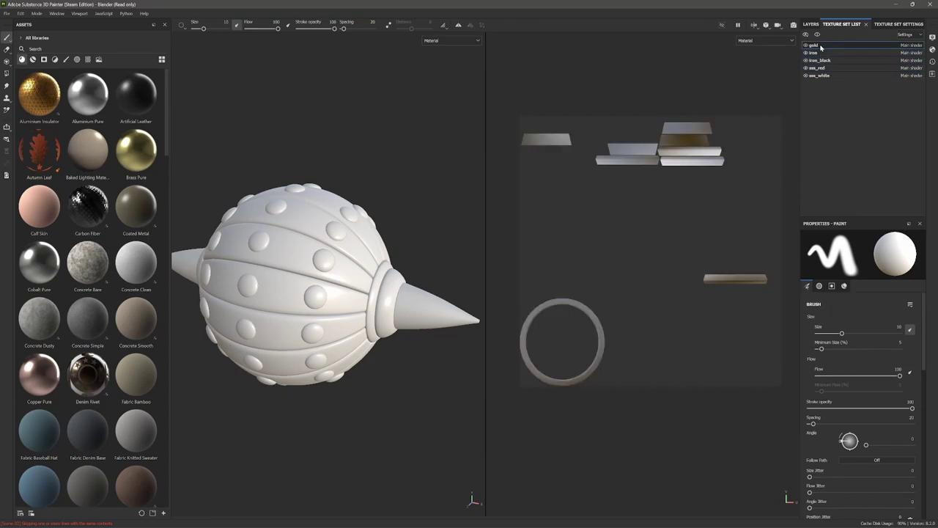
left_click(821, 53)
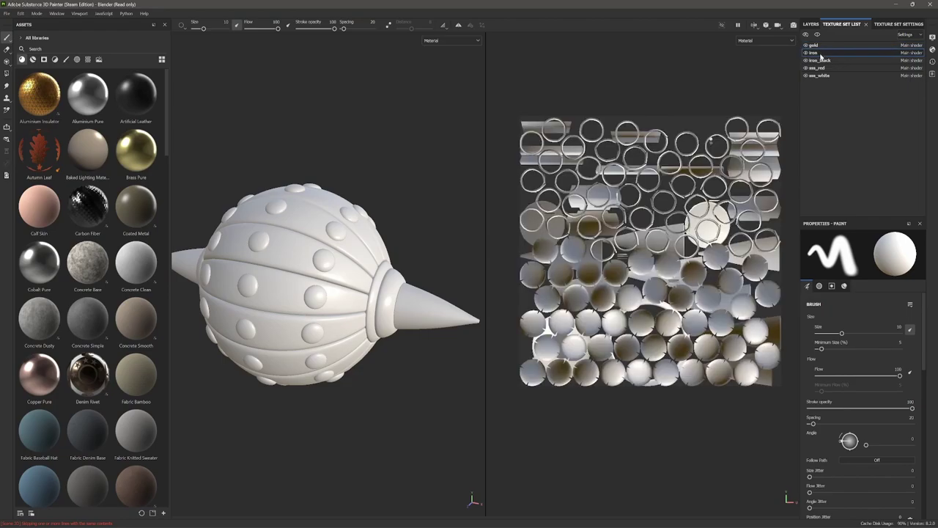
left_click(819, 62)
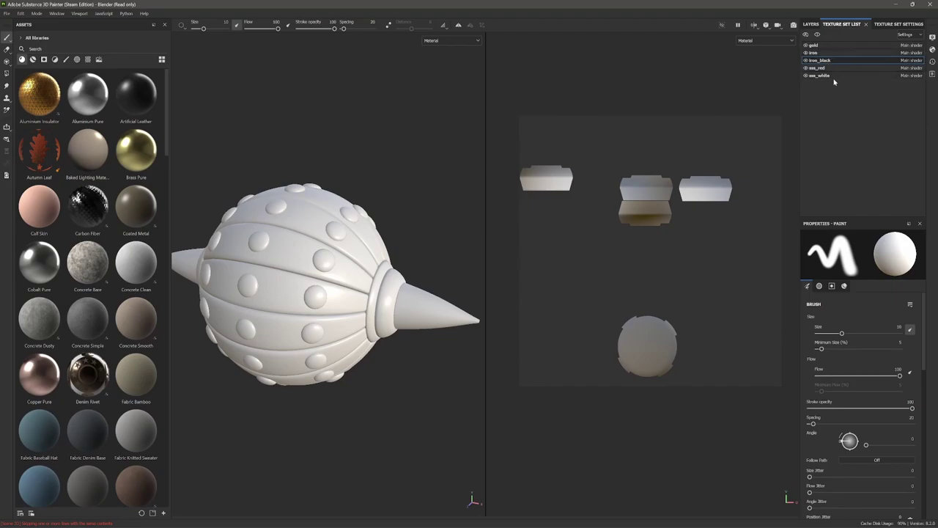
left_click(821, 67)
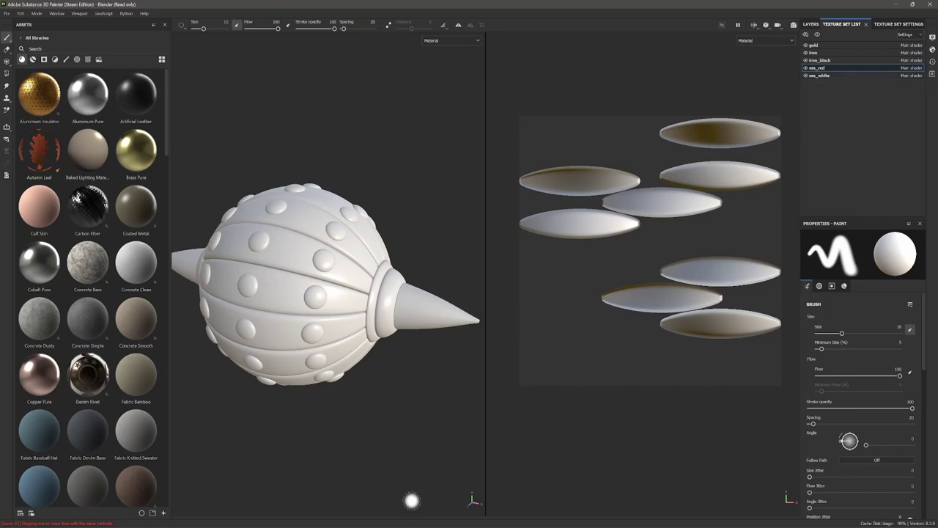
Step: Check the coloured ball in Houdini, return to Substance 3D Painter and examine the UV layouts of the iron_black and iron texture sets
mouse_move(369, 515)
left_click(398, 488)
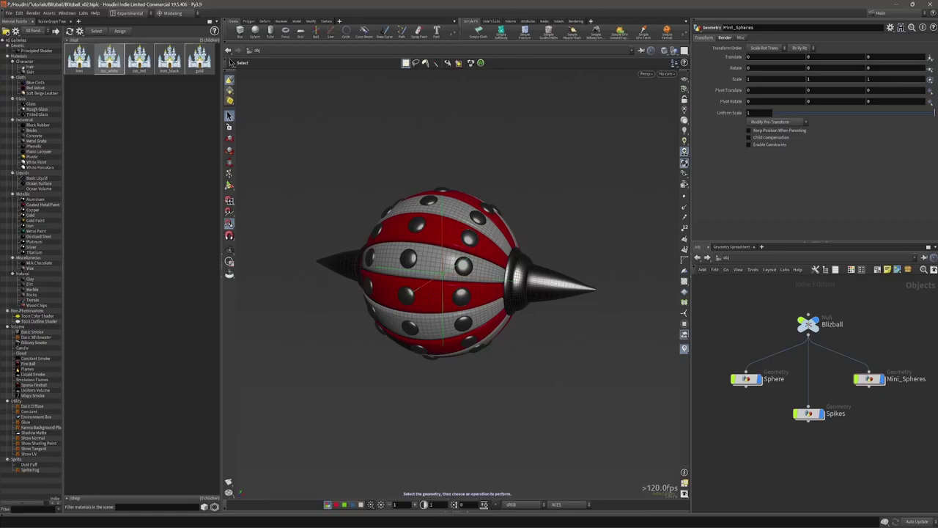
key("alt+Tab")
middle_click_drag(639, 247, 632, 264, "alt")
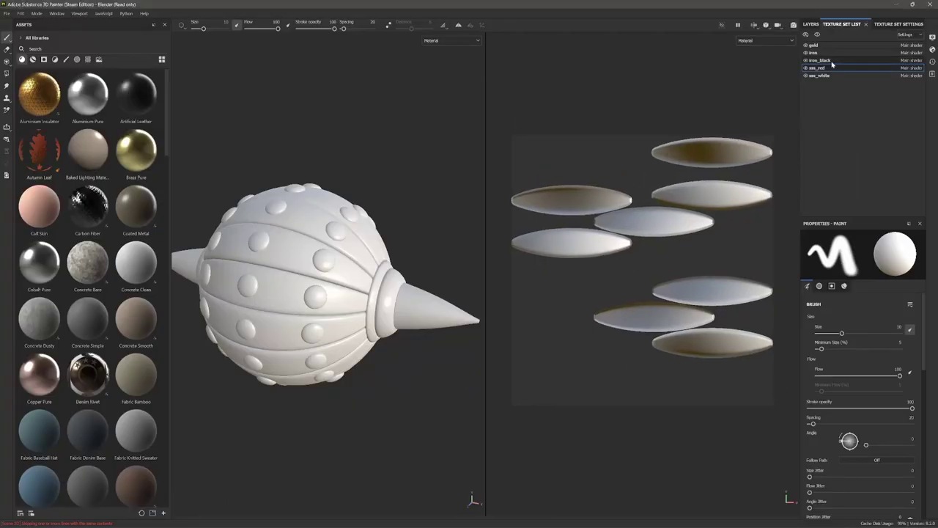
left_click(831, 61)
left_click(832, 53)
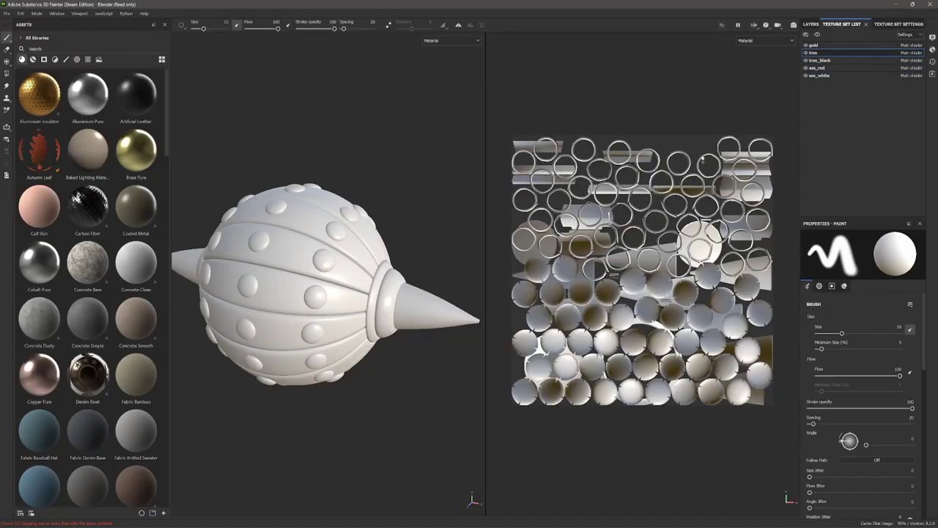
left_click(811, 25)
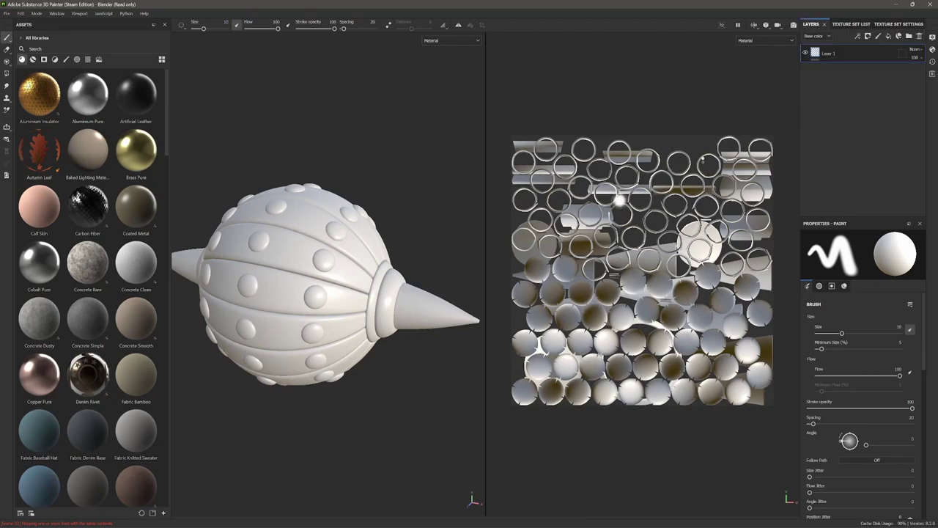
Step: Display only the 3D view of the ball
left_click(766, 25)
left_click(755, 27)
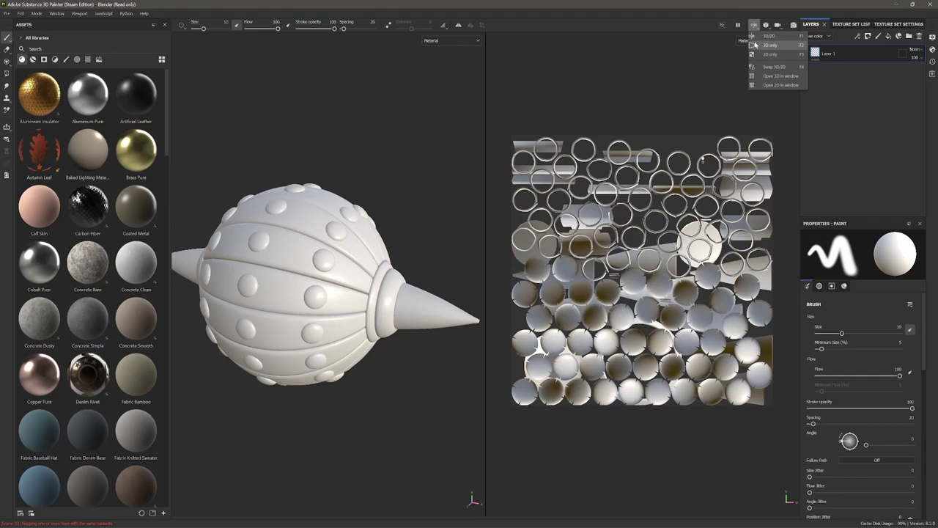
left_click(755, 44)
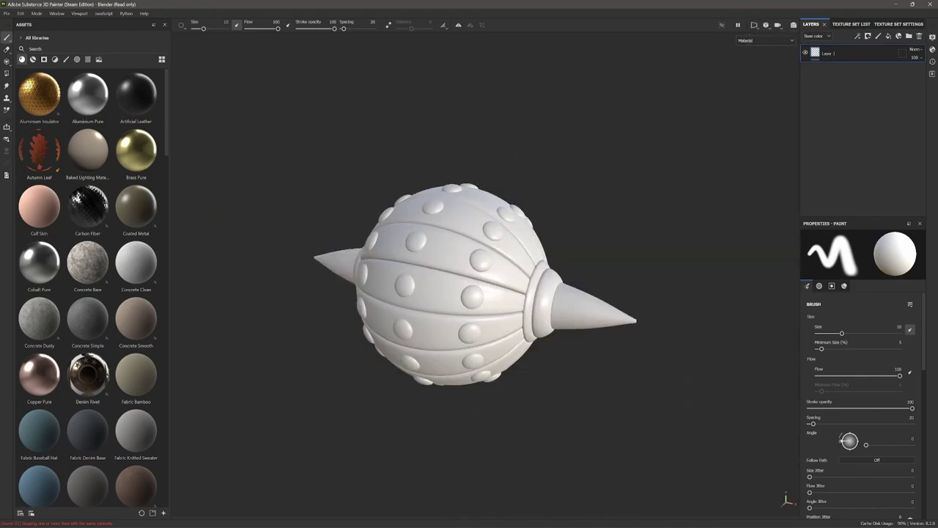
Step: Switch to the Blitzball_v02 scene in Houdini and combine the Sphere, Spikes and Mini_Spheres objects into one geometry object
key("alt+Tab")
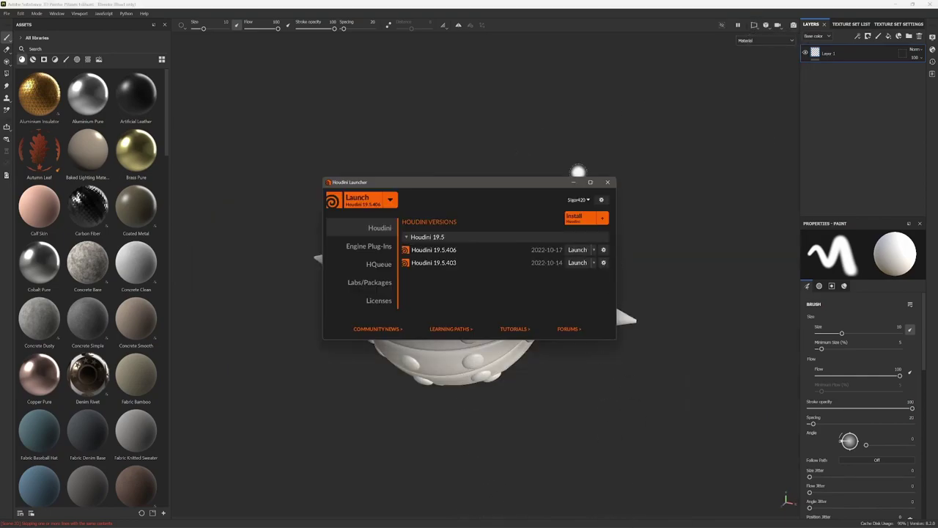
left_click(571, 169)
left_click(372, 526)
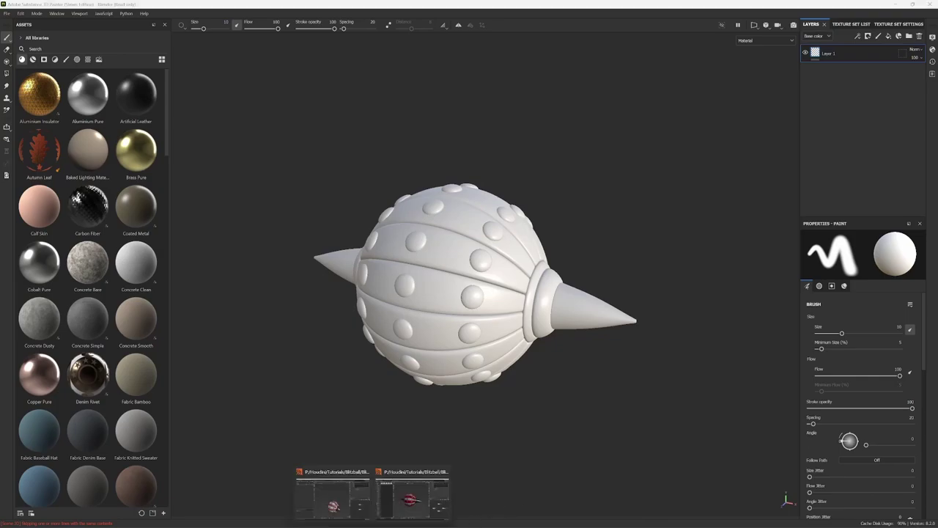
left_click(412, 509)
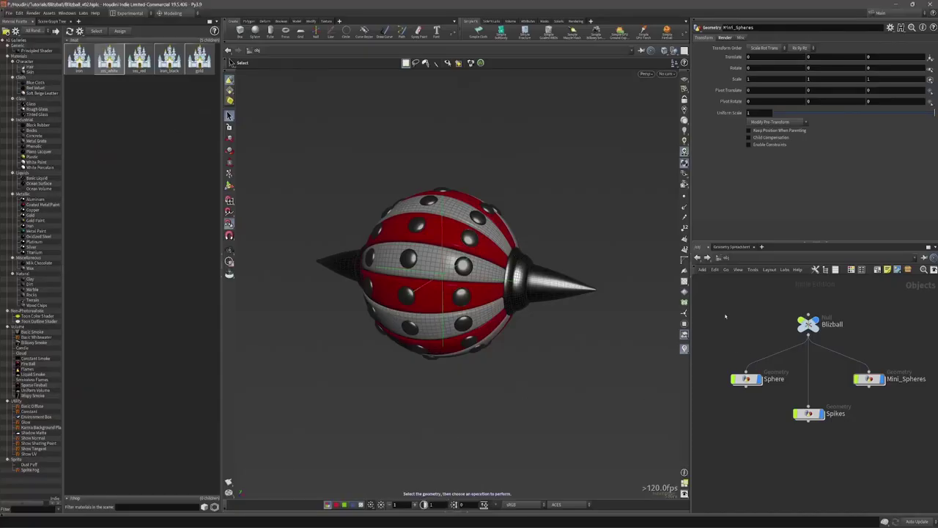
left_click_drag(720, 307, 905, 443)
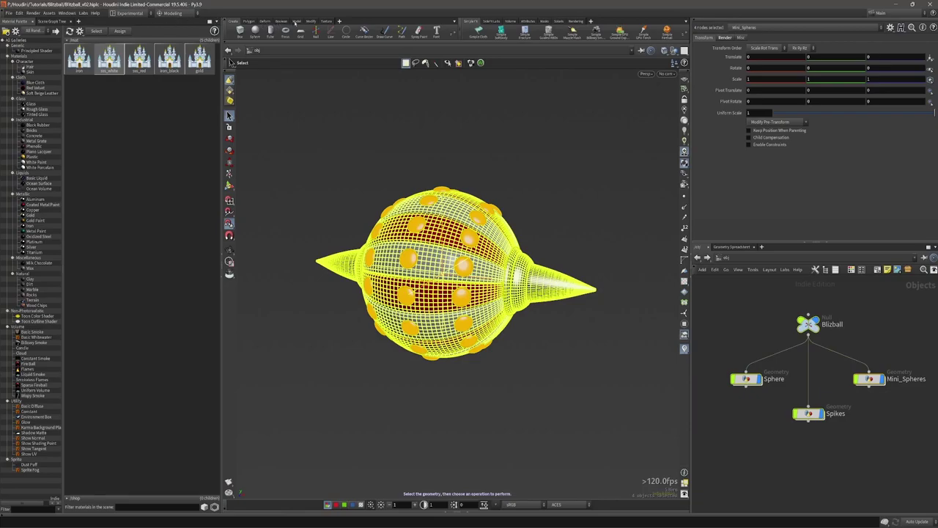
left_click(312, 22)
left_click(241, 30)
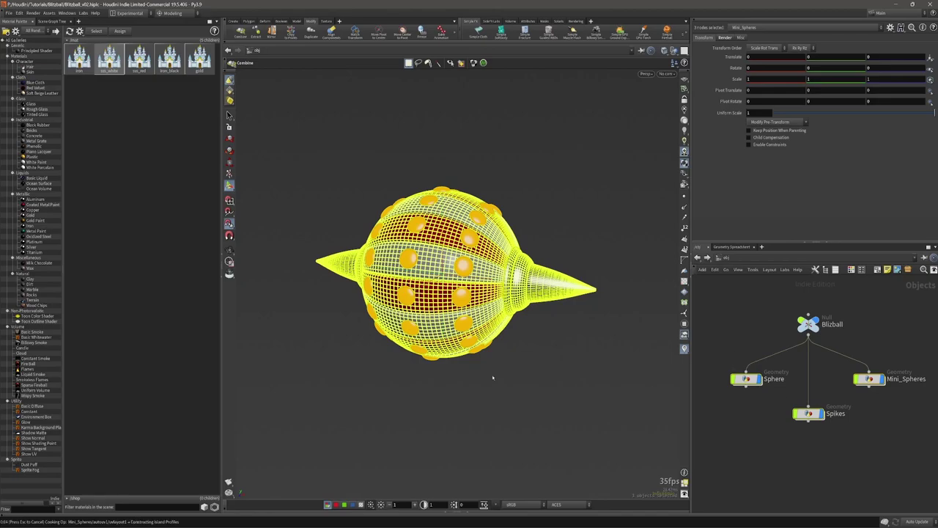
key("Return")
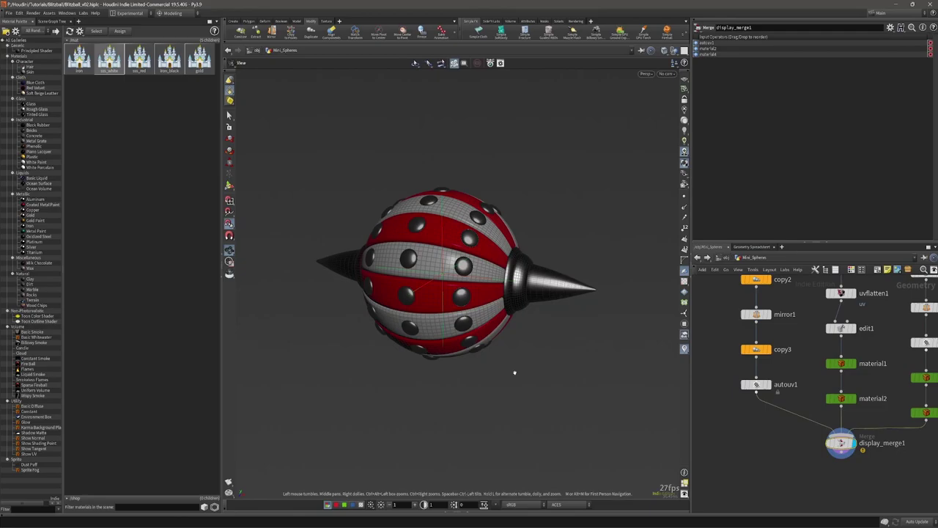
Step: Return to the object level, disconnect the combined Mini_Spheres object from the Blizball null and place it directly below the null
scroll(768, 470, "down", 5)
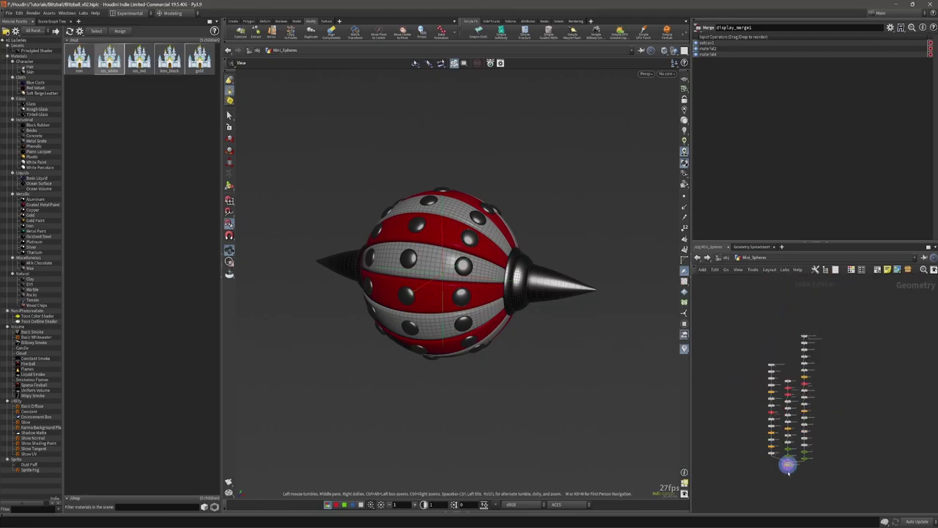
left_click(725, 259)
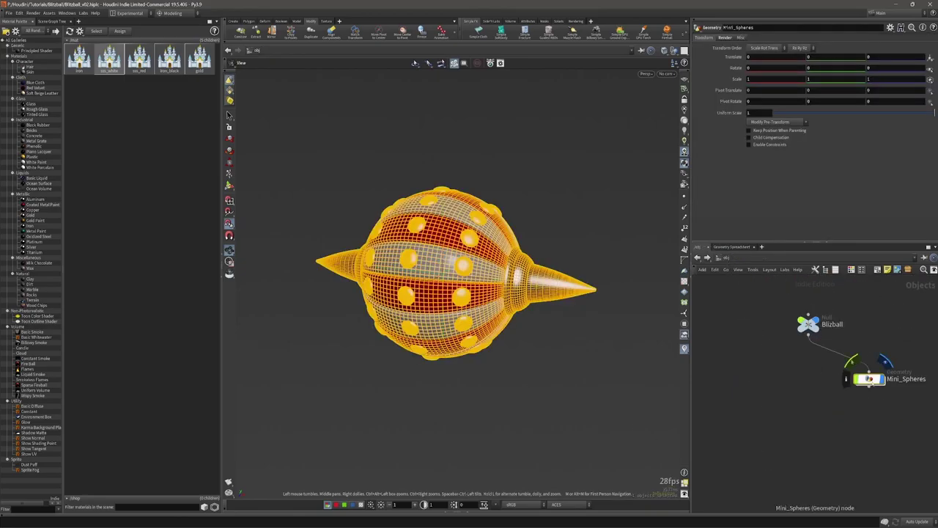
left_click_drag(871, 380, 788, 403)
scroll(839, 351, "up", 3)
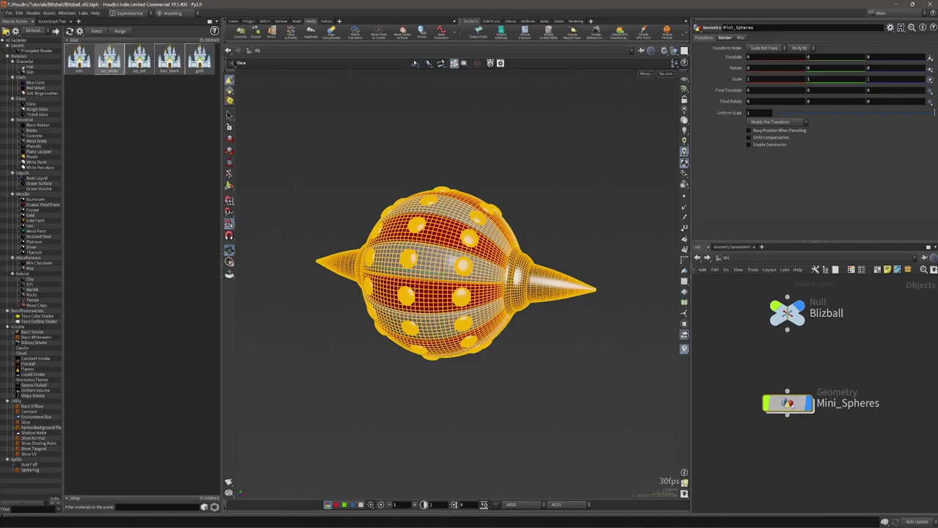
Step: Inside Mini_Spheres, add an Output node connected below display_merge1
double_click(788, 402)
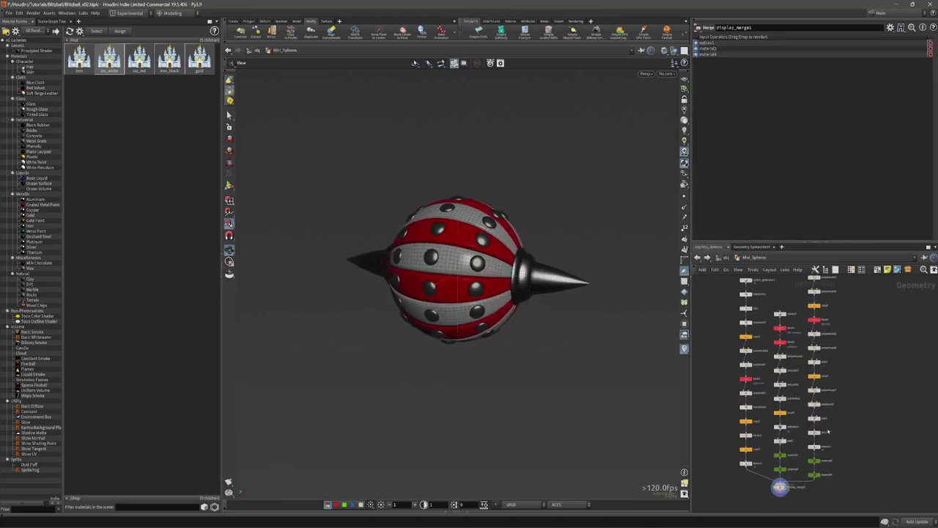
middle_click_drag(828, 431, 867, 379)
scroll(833, 411, "up", 3)
scroll(837, 470, "down", 2)
scroll(827, 475, "up", 1)
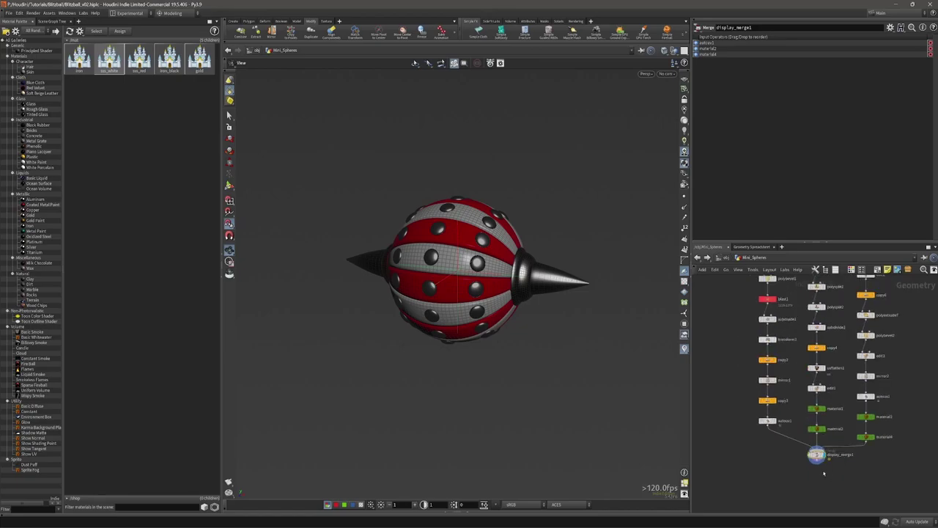
scroll(824, 473, "down", 3)
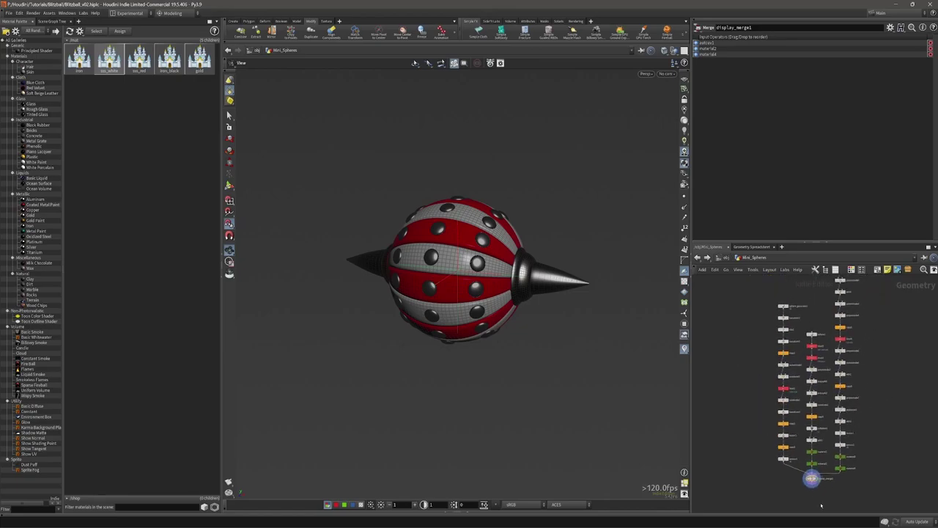
scroll(815, 448, "up", 3)
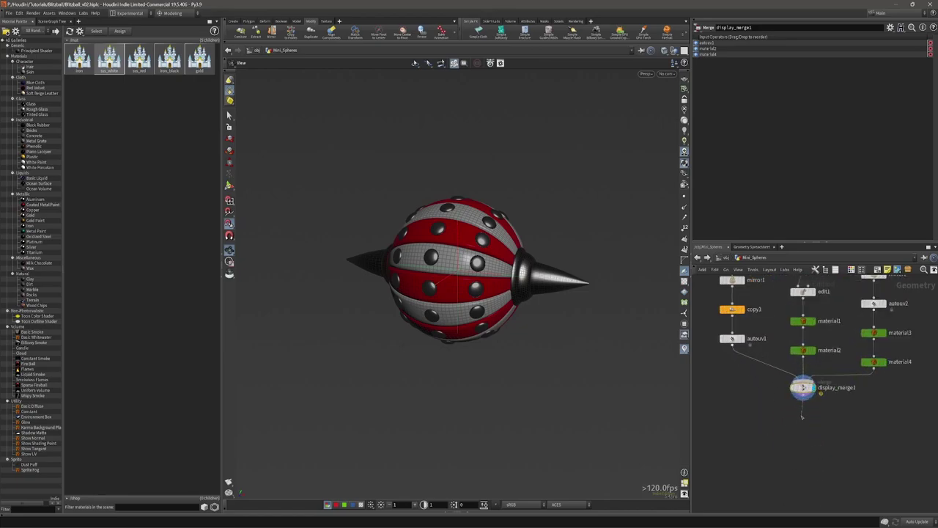
key("Tab")
type("output")
key("Return")
left_click(803, 418)
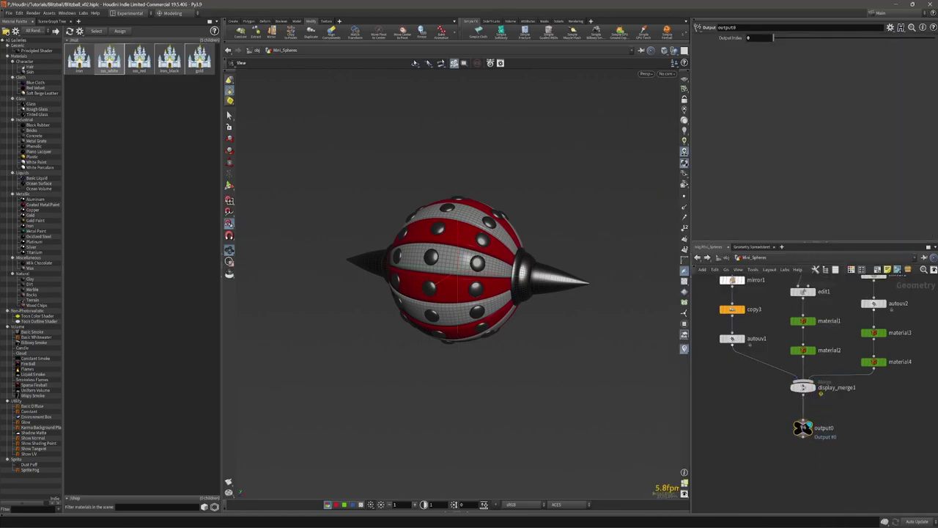
Step: Go back to the object level and remove the Blizball null from the scene
left_click(727, 257)
left_click_drag(560, 253, 637, 253)
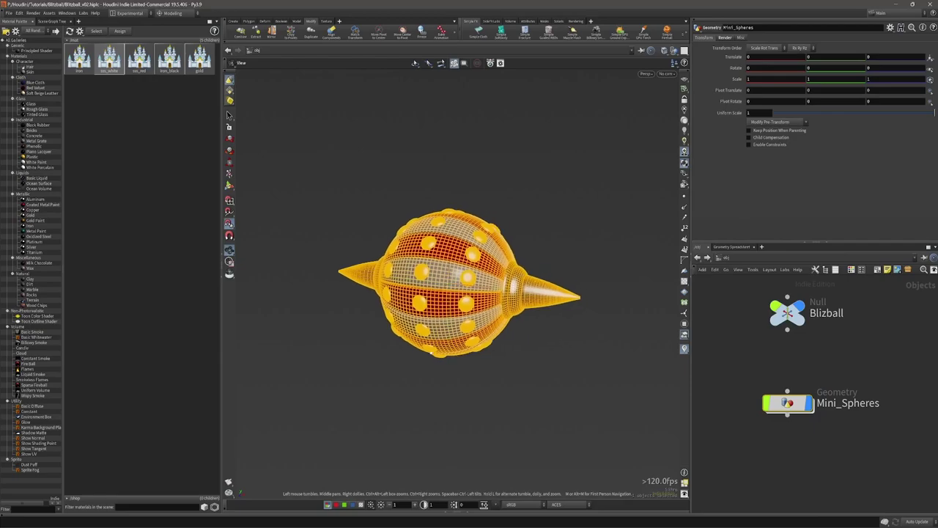
key("alt+x")
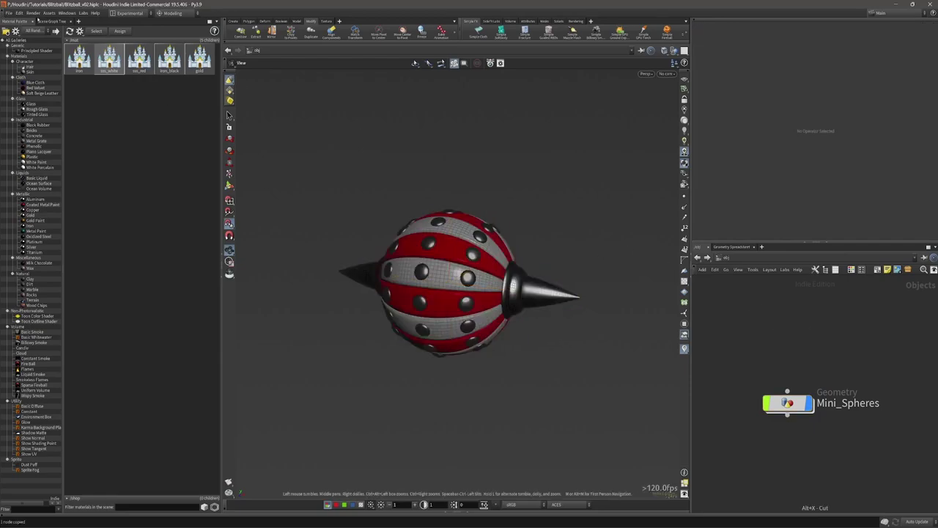
Step: Export the scene as a Filmbox FBX to $HIP/export/Blitzball_v02.fbx
left_click(9, 12)
mouse_move(44, 143)
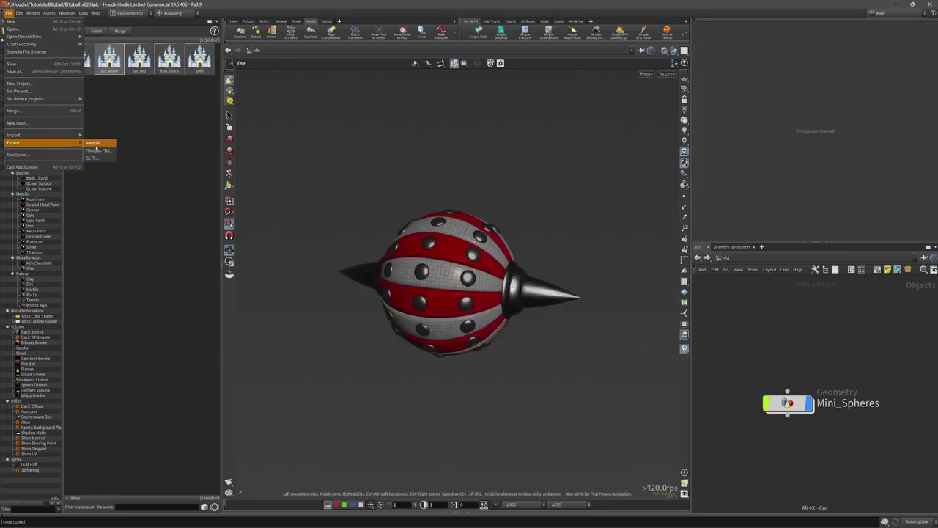
left_click(96, 152)
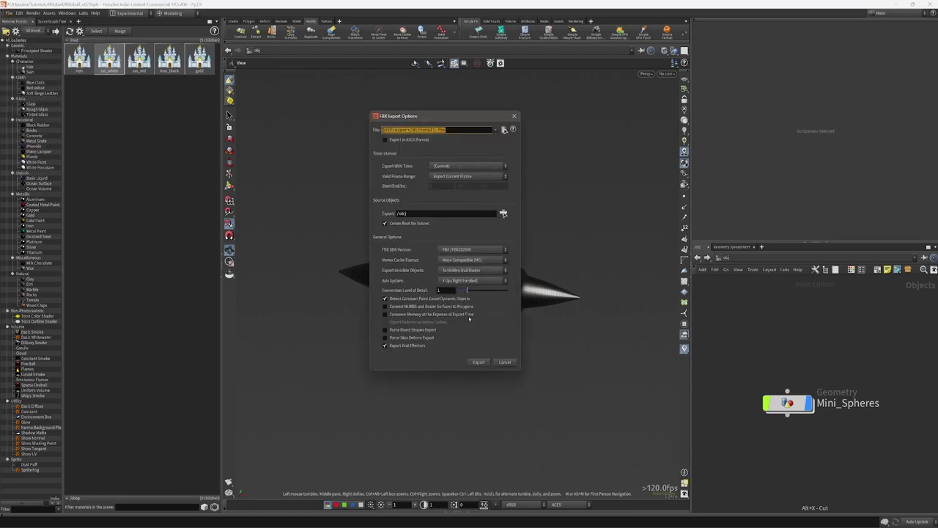
left_click(435, 130)
type("_v02")
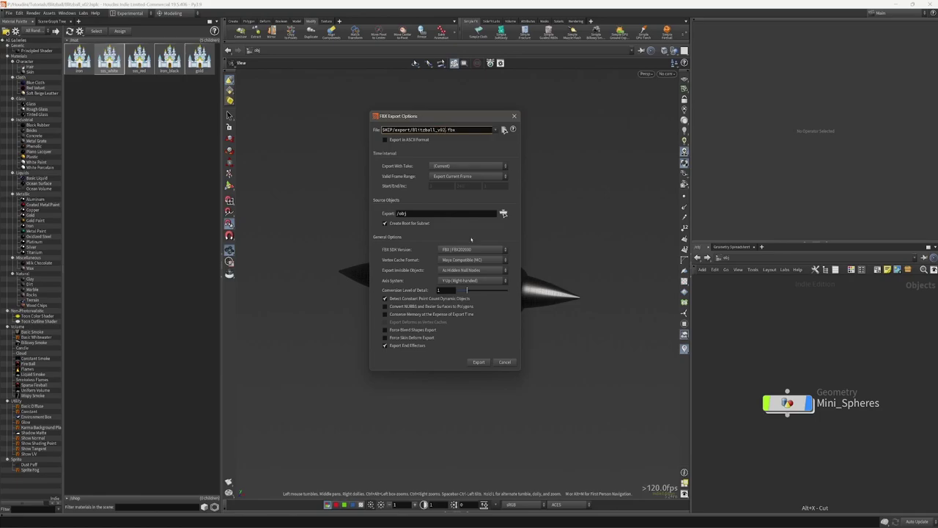
left_click(476, 364)
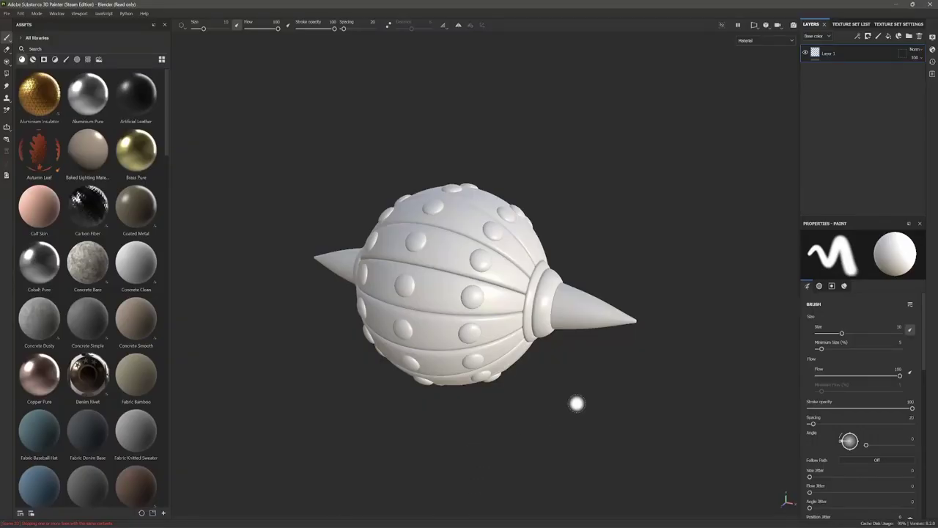
Step: In Substance 3D Painter, create a new project from Blitzball_v02.fbx with the Blender template, discarding the old project's changes
key("ctrl+n")
left_click(542, 184)
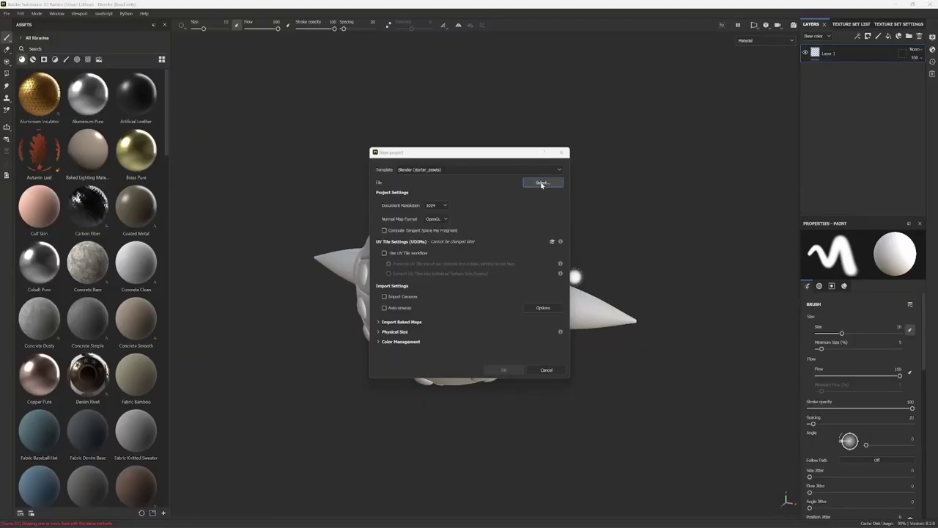
double_click(454, 225)
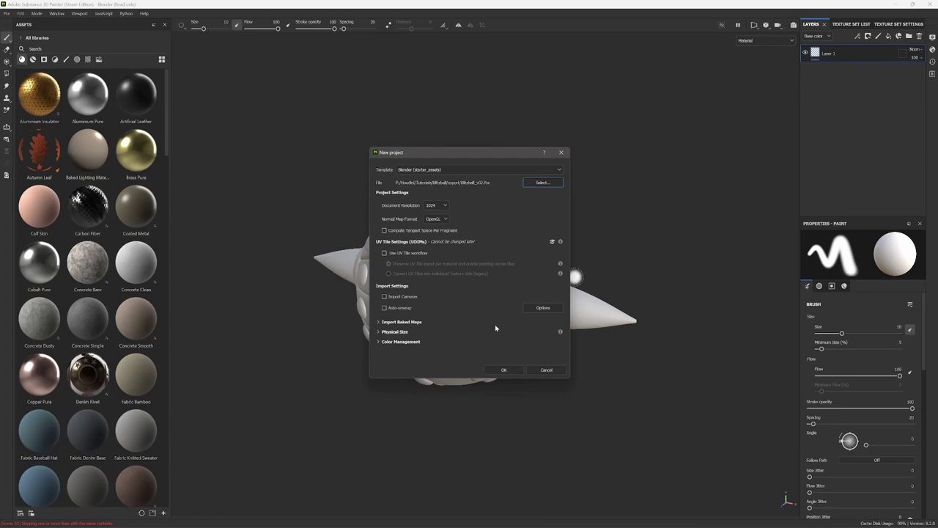
left_click(514, 371)
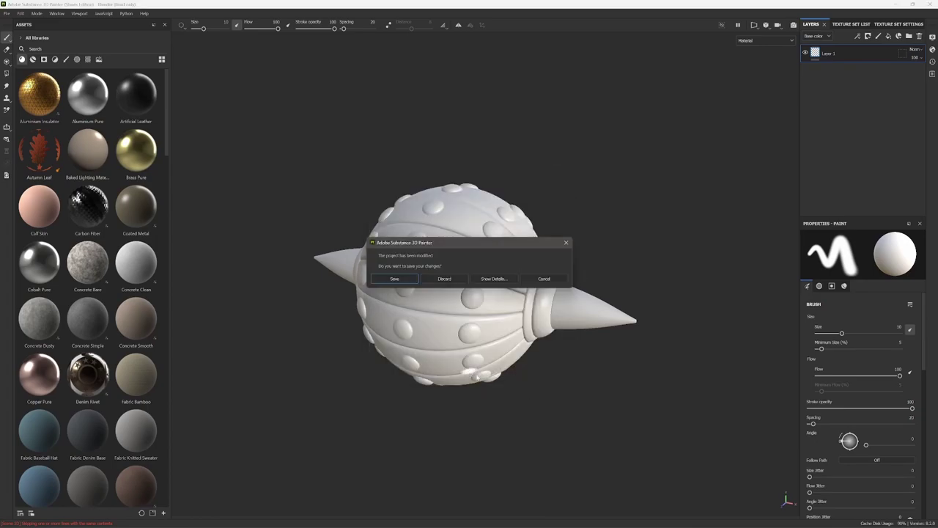
left_click(457, 280)
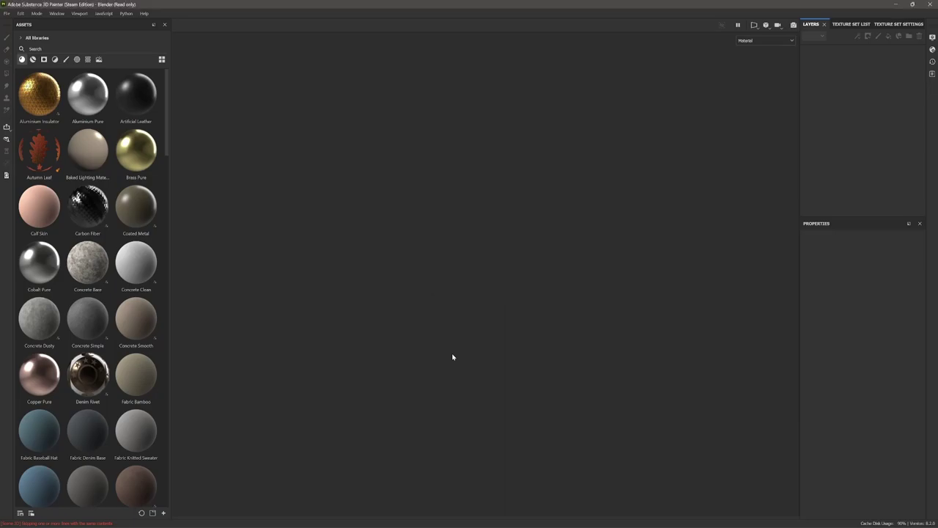
Step: Show the 3D and 2D views side by side, examine the UV layouts of all five texture sets and open the gold set's layers
left_click_drag(504, 327, 479, 344, "alt")
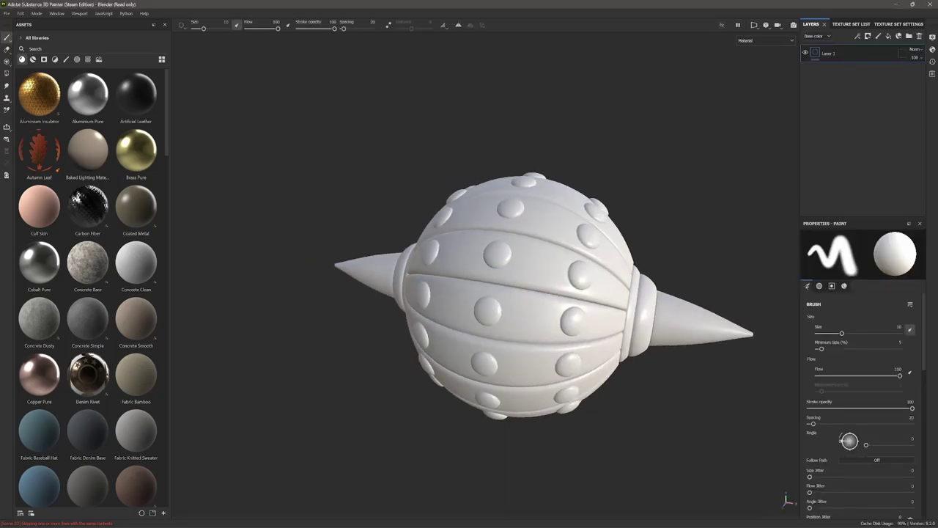
middle_click_drag(508, 333, 460, 325, "alt")
left_click(851, 24)
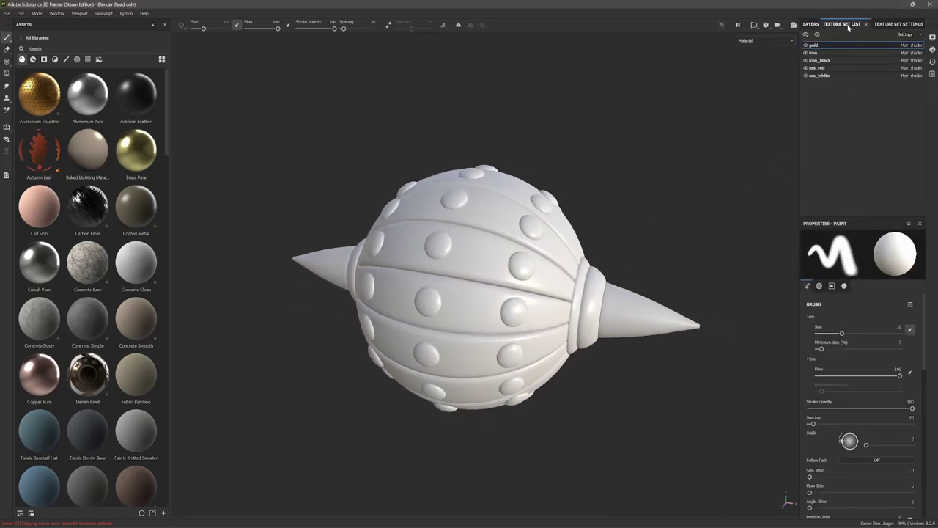
left_click(756, 26)
left_click(768, 35)
left_click(836, 53)
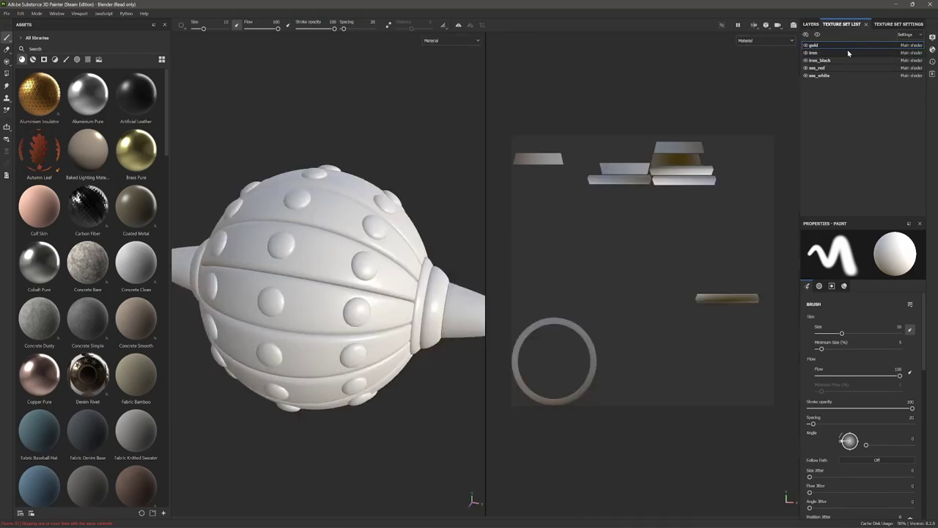
left_click(838, 60)
left_click(835, 68)
left_click(831, 75)
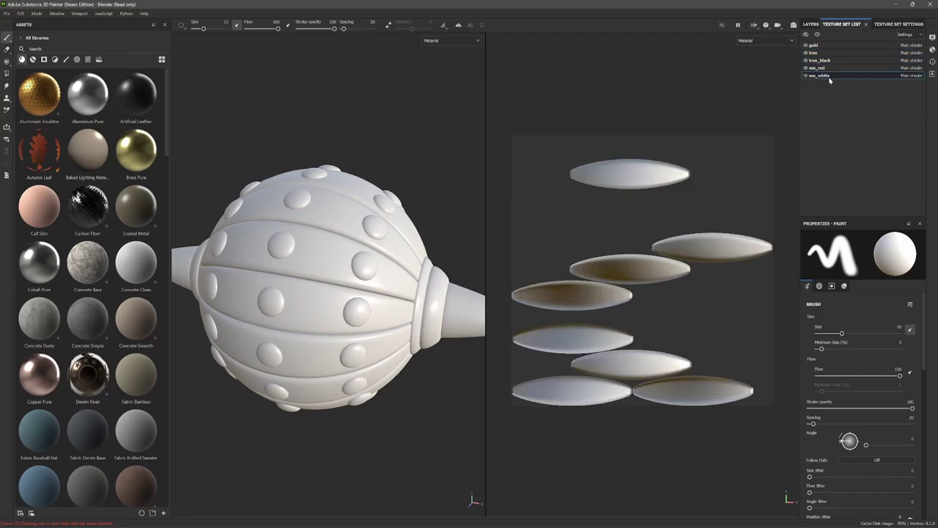
left_click(819, 45)
left_click(811, 25)
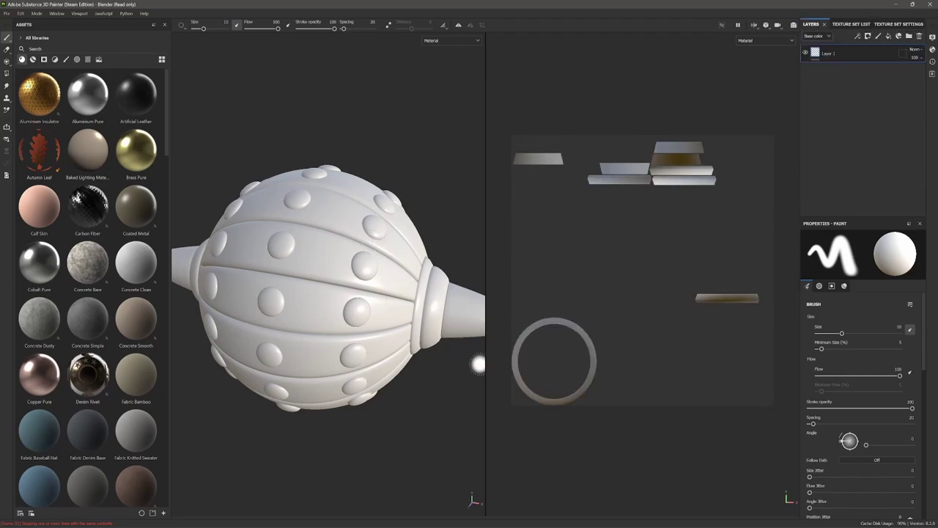
Step: Switch to Houdini, open the Mini_Spheres geometry network and move the output0 node farther below display_merge1
middle_click_drag(392, 297, 396, 297, "alt")
key("alt+Tab")
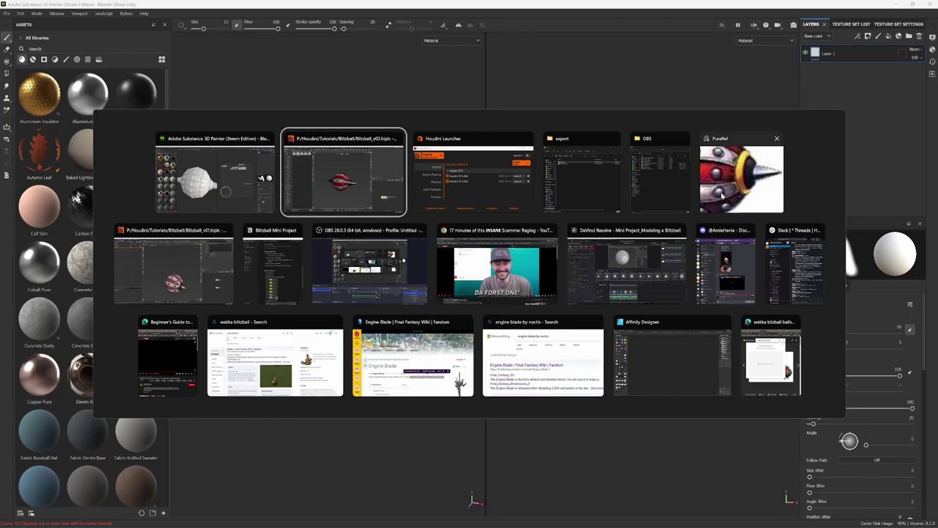
left_click(362, 182)
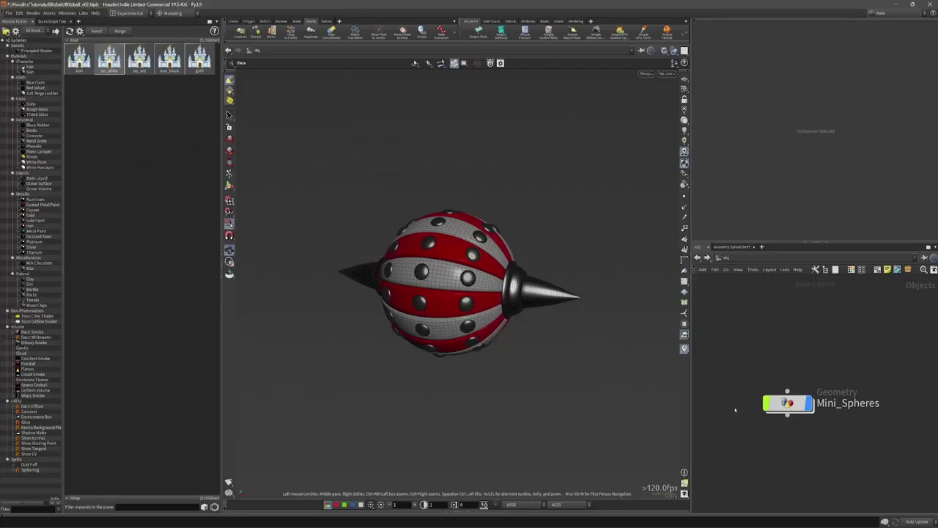
left_click(779, 403)
double_click(778, 403)
middle_click_drag(830, 445, 838, 385)
left_click_drag(810, 367, 803, 426)
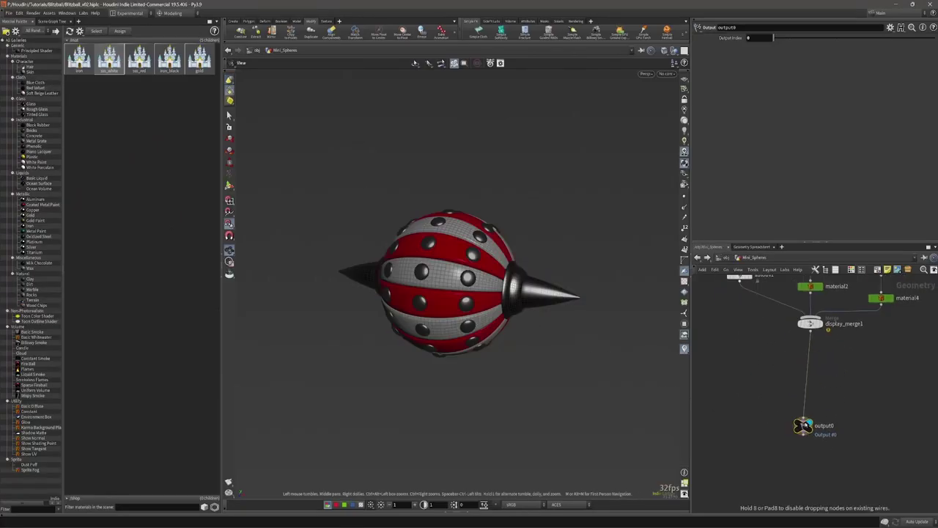
Step: Insert a UV Layout node between display_merge1 and output0
left_click(815, 340)
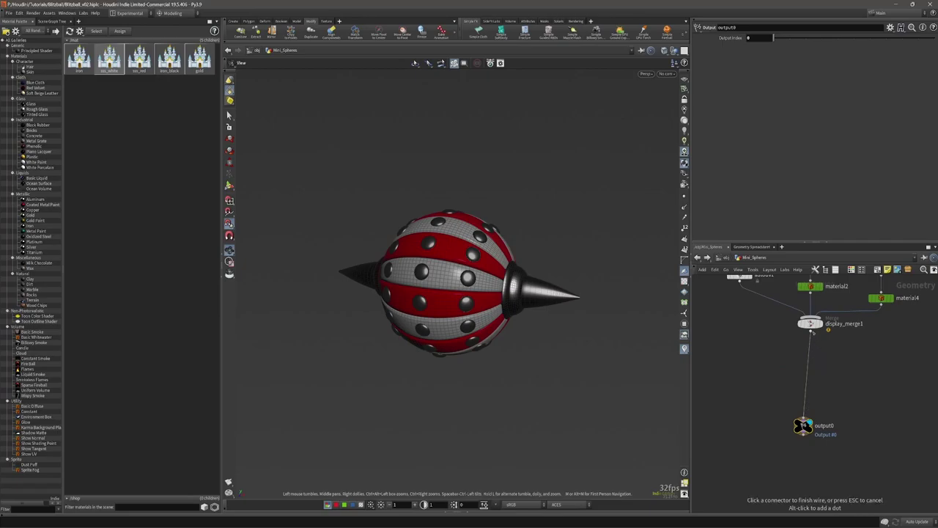
key("Tab")
type("uvlap")
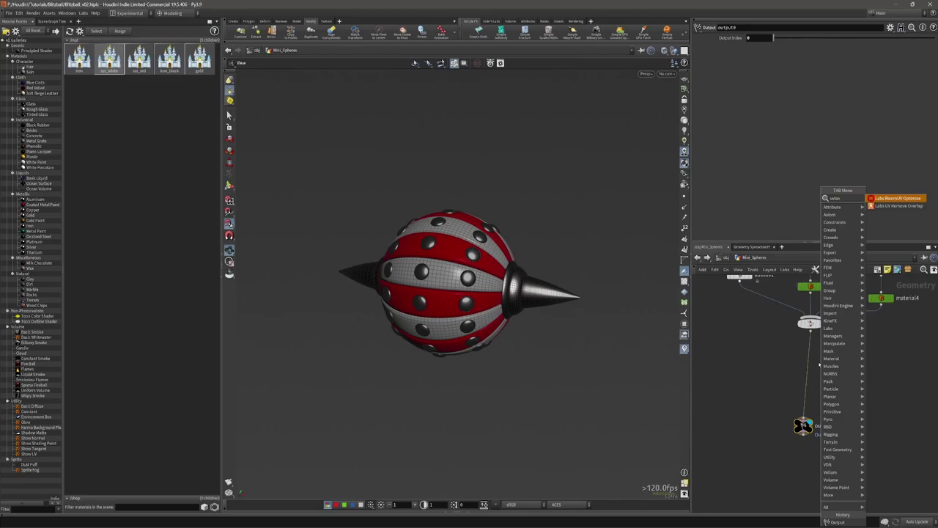
key("BackSpace")
key("Return")
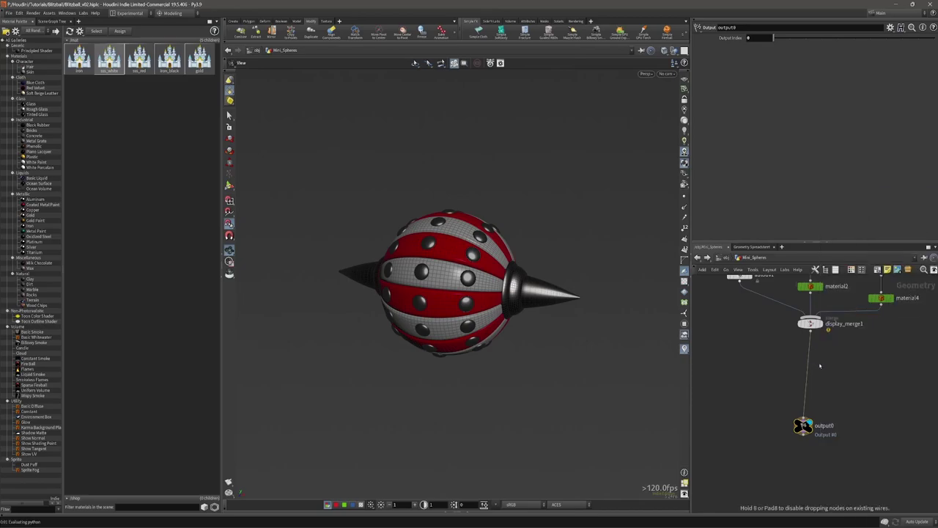
left_click(807, 365)
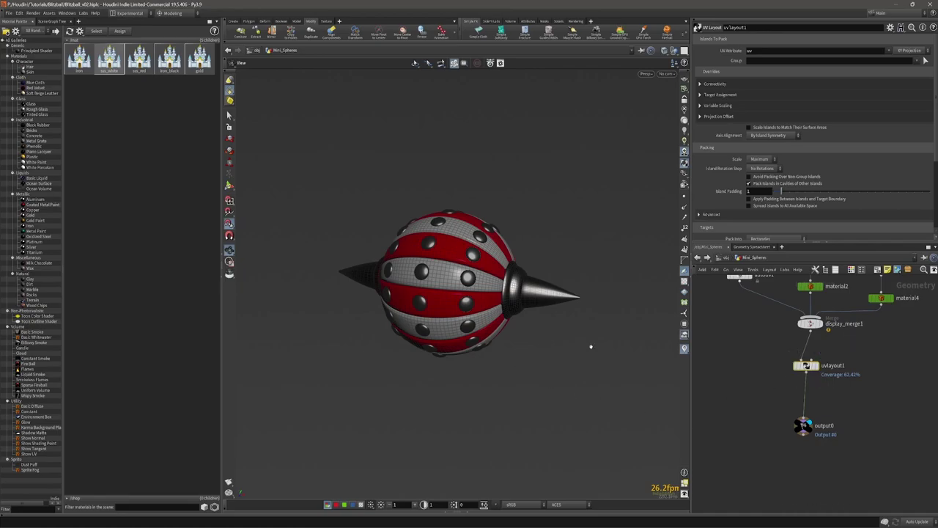
Step: Examine the packed UV islands of the whole ball in the UV viewport and return to the perspective view at object level
middle_click_drag(878, 361, 863, 396)
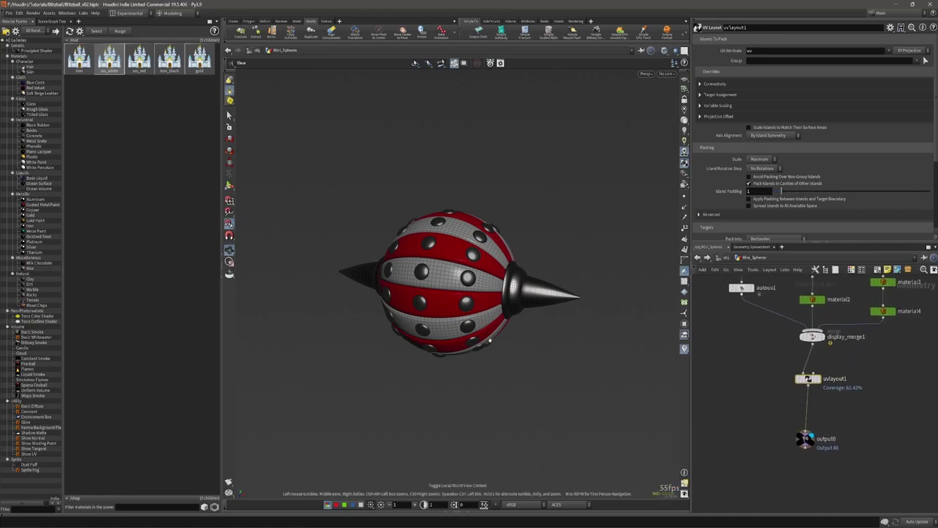
key("space+5")
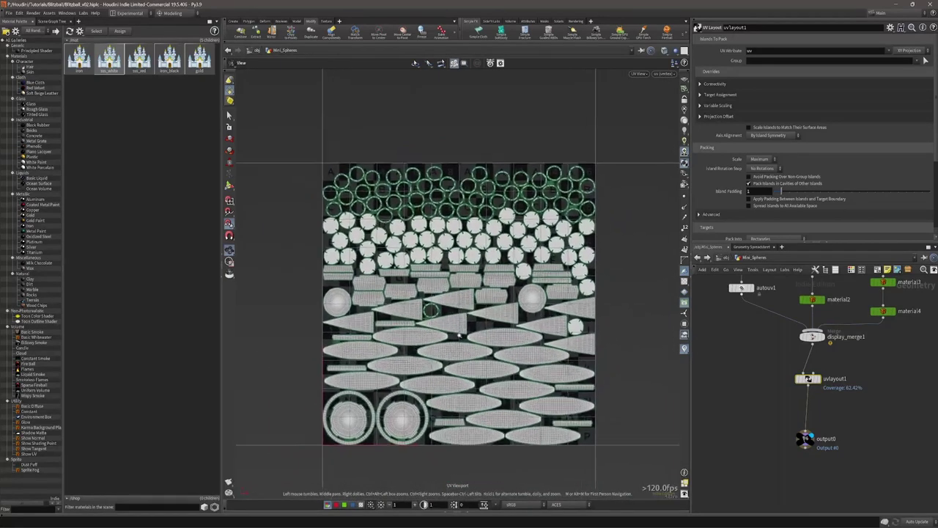
scroll(458, 334, "up", 2)
key("c")
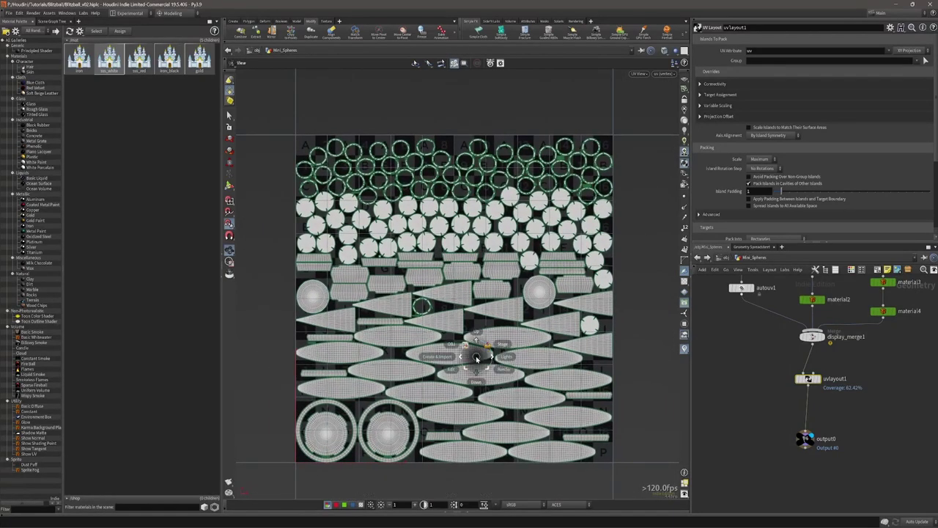
left_click(476, 357)
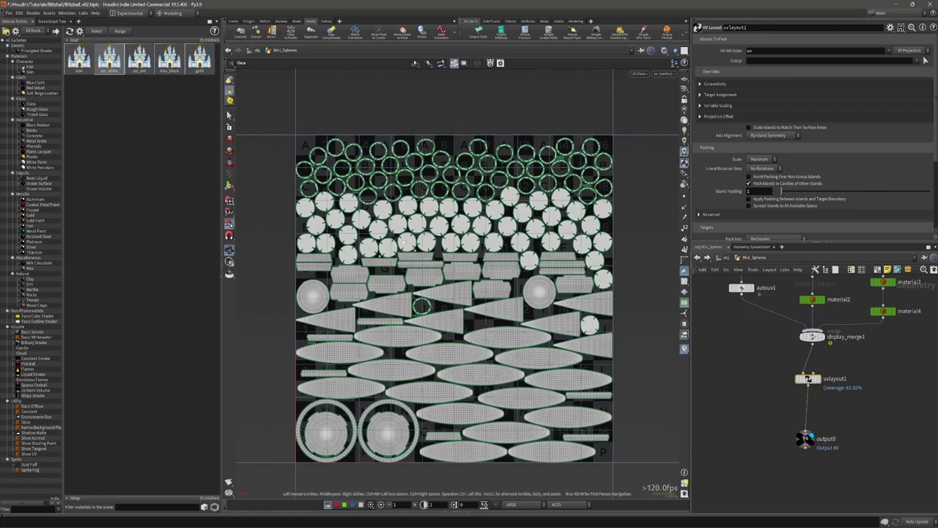
key("c")
left_click(413, 325)
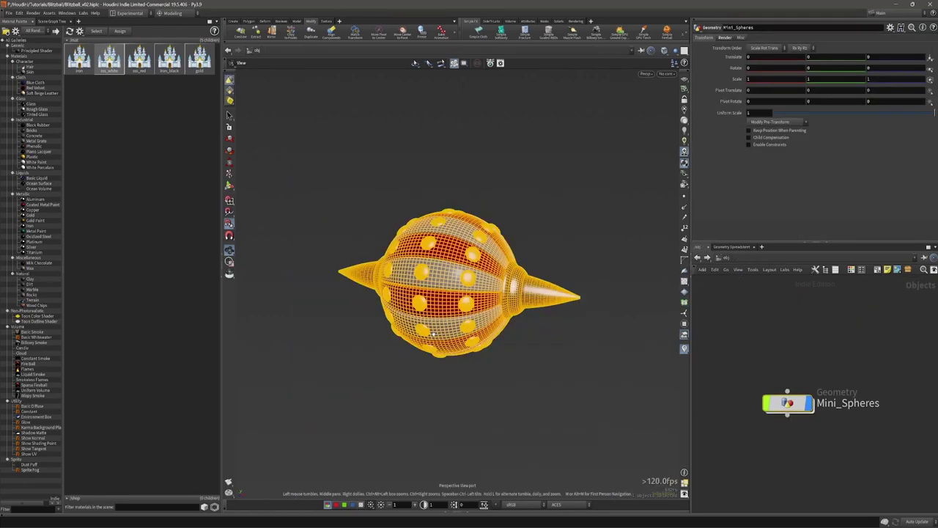
left_click_drag(463, 305, 447, 327)
key("s")
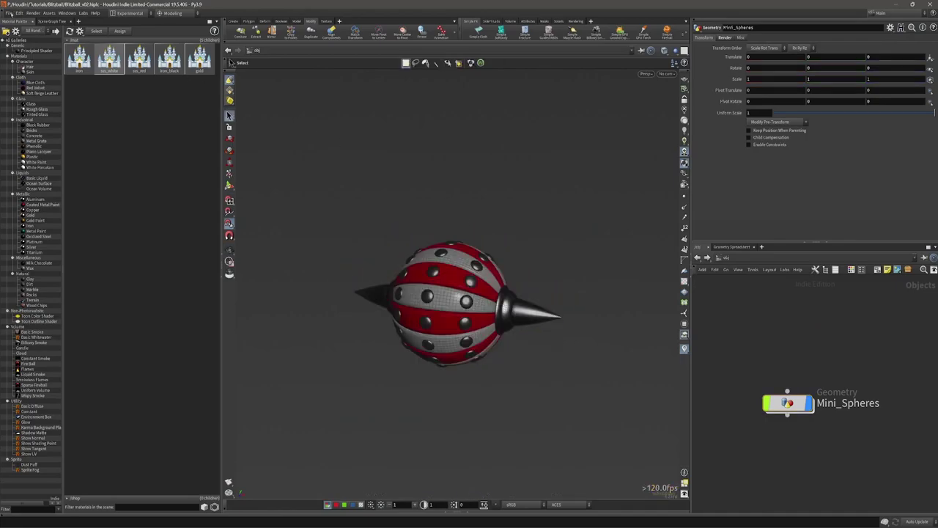
Step: Export the scene as a Filmbox FBX to $HIP/export/Blitzball_v3.fbx
left_click(10, 13)
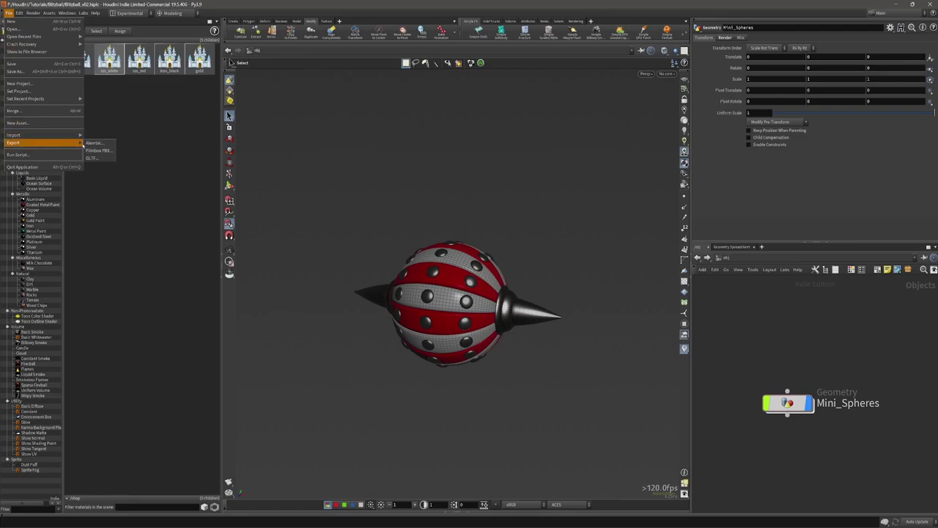
left_click(97, 149)
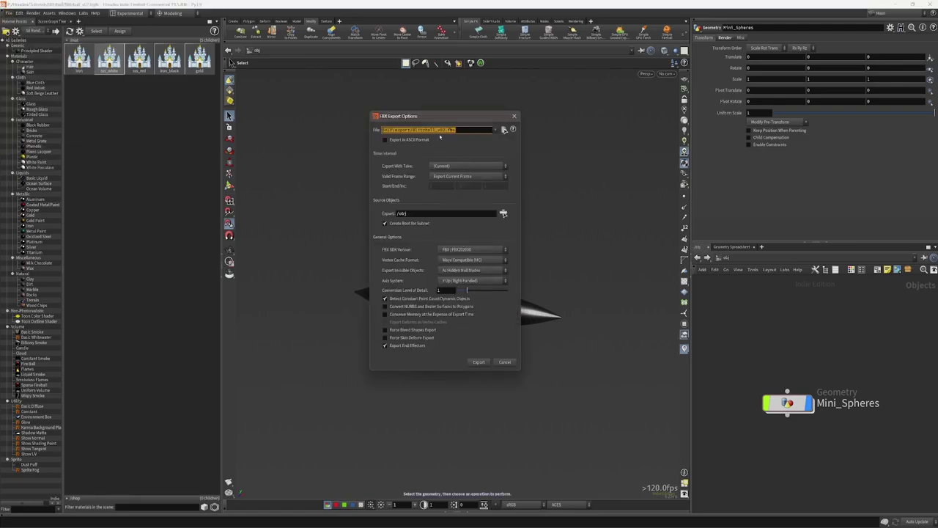
left_click(440, 130)
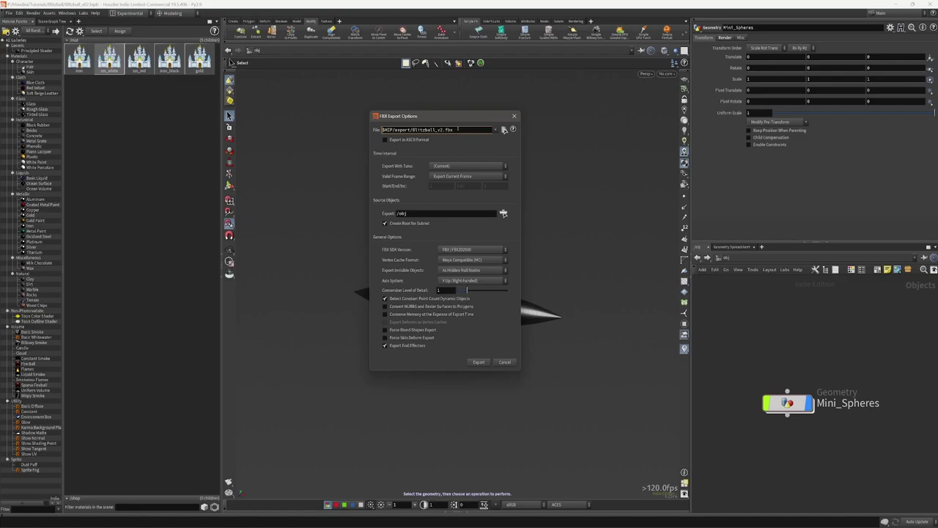
left_click(468, 140)
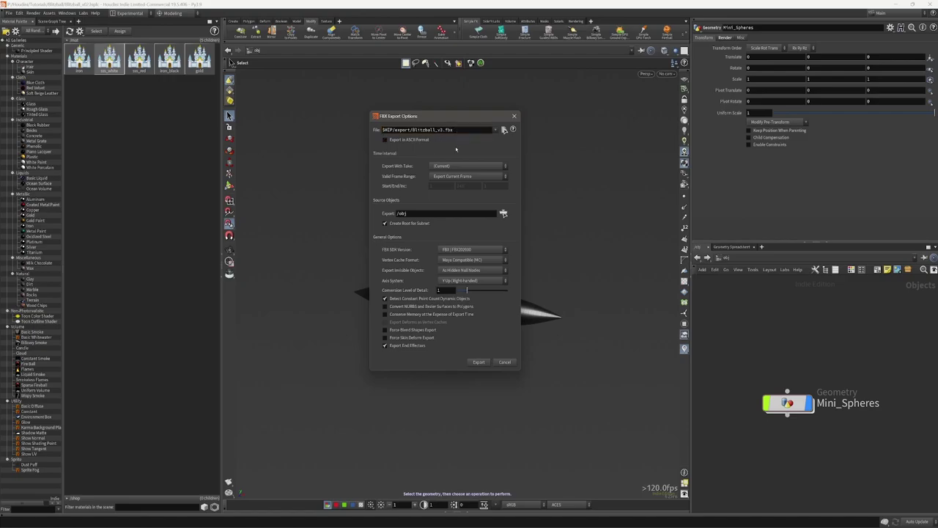
left_click_drag(473, 123, 469, 96)
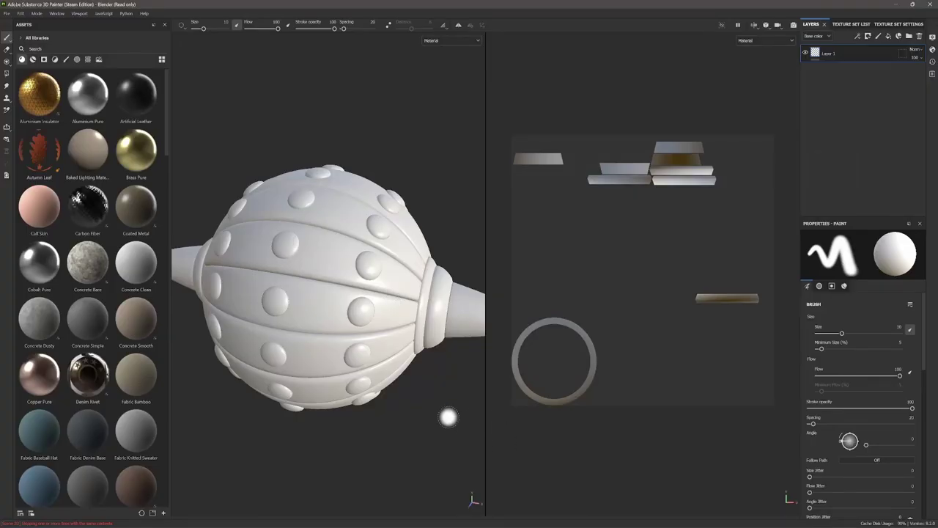
Step: In Substance 3D Painter, create a new project from Blitzball_v3.fbx with the Blender template, choosing the document resolution and discarding the old project's changes
key("ctrl+n")
left_click(541, 184)
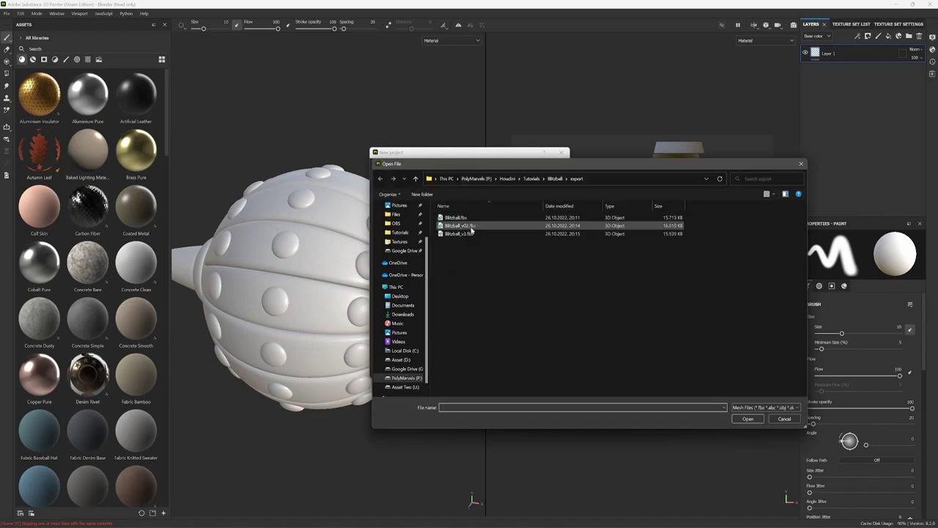
double_click(468, 235)
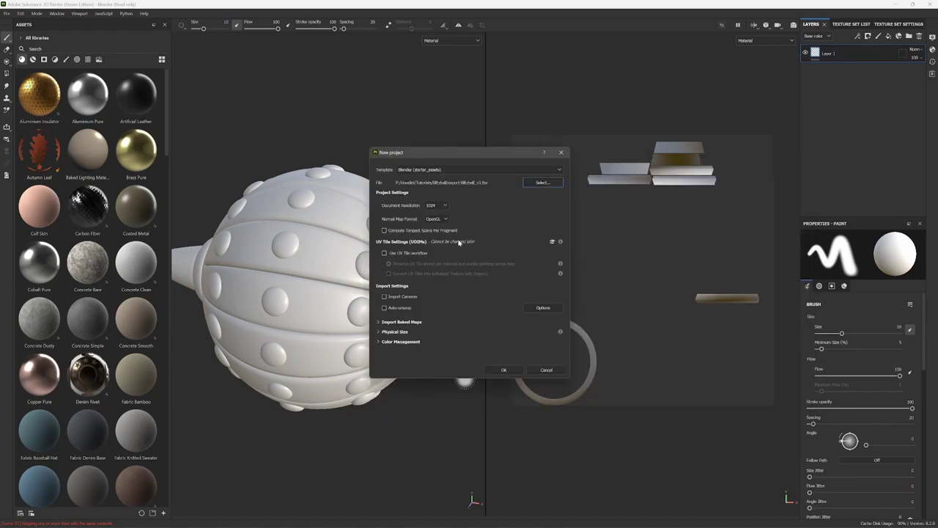
left_click(436, 205)
left_click(435, 242)
left_click(504, 370)
left_click(446, 279)
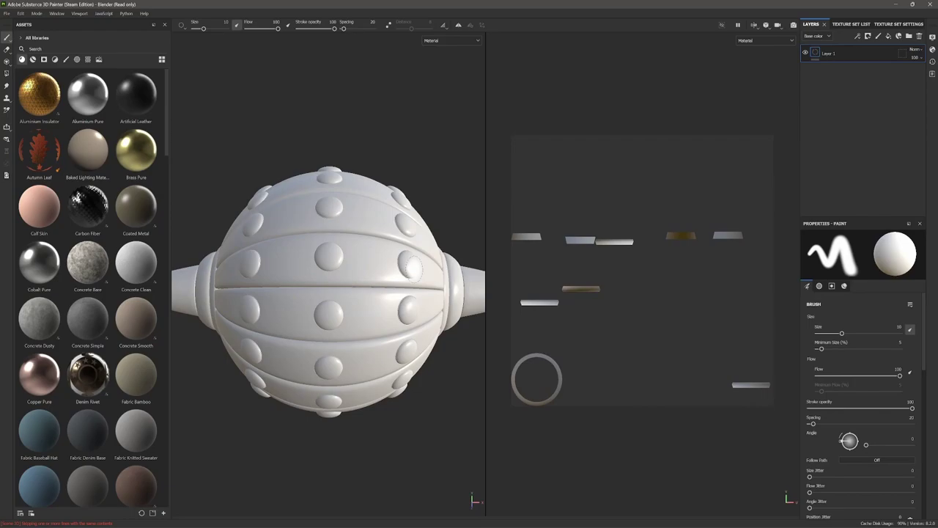
Step: Compare the UV layouts of the gold, iron, iron_black, sss_red and sss_white texture sets for overlaps and reopen the layers of sss_white
left_click(851, 24)
left_click(824, 53)
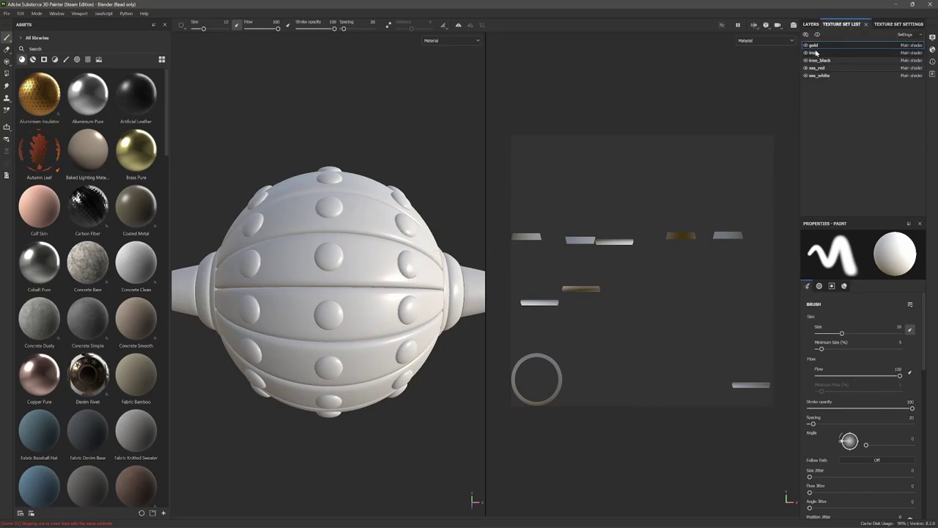
left_click(818, 61)
left_click(819, 68)
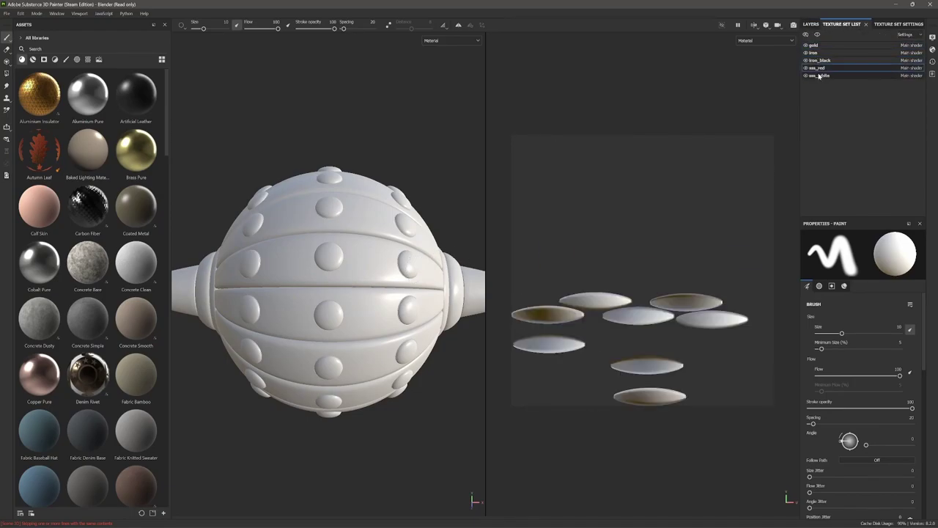
left_click(819, 75)
left_click(817, 52)
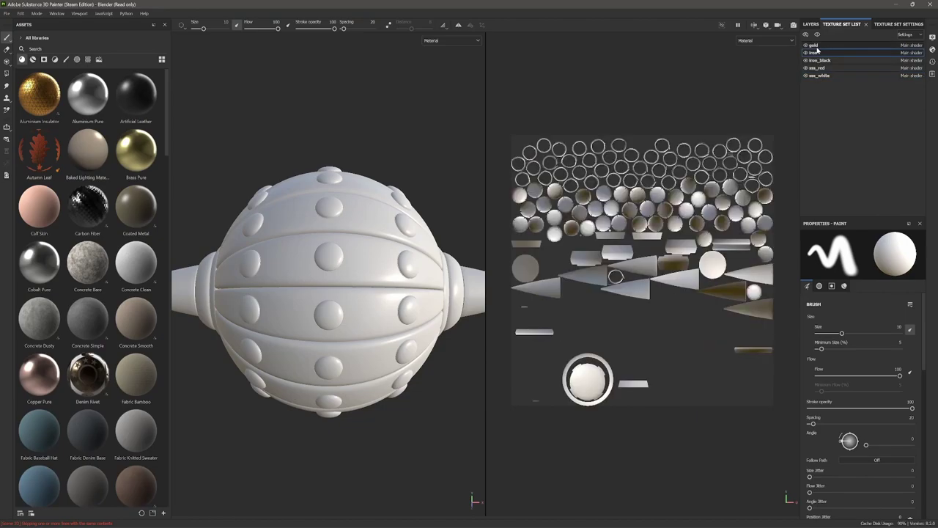
left_click(818, 60)
left_click(819, 68)
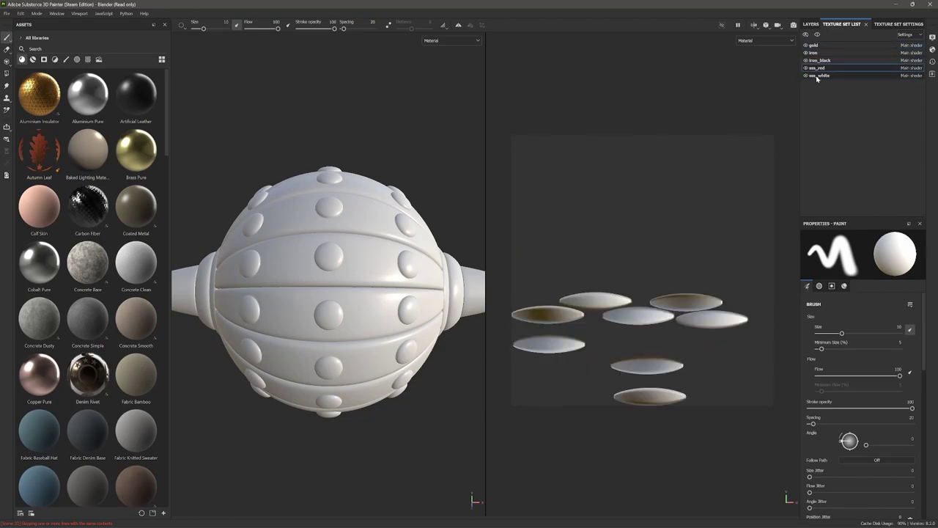
left_click(818, 76)
left_click(818, 52)
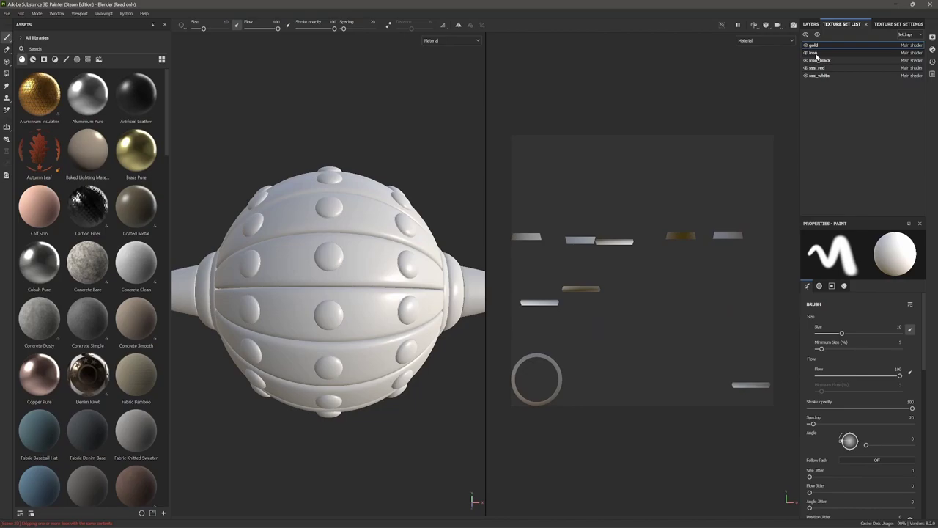
left_click(818, 61)
left_click(818, 67)
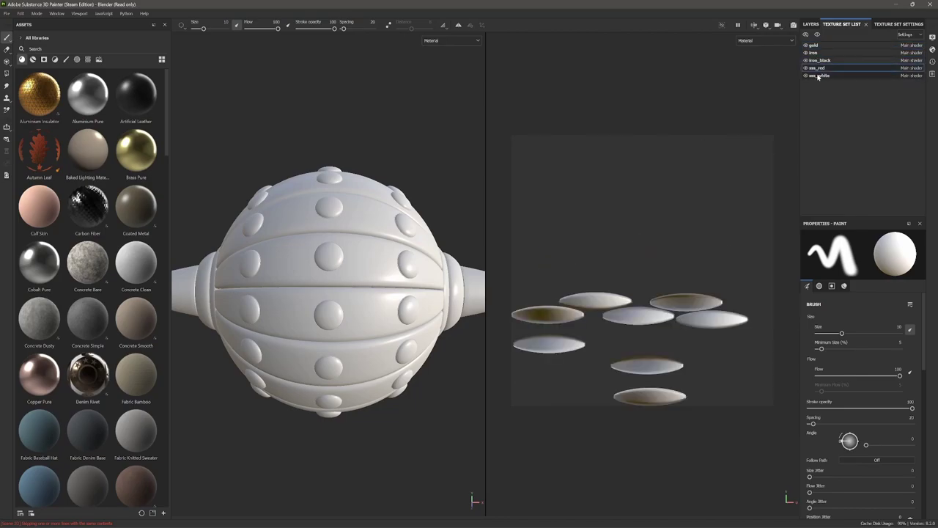
left_click(818, 75)
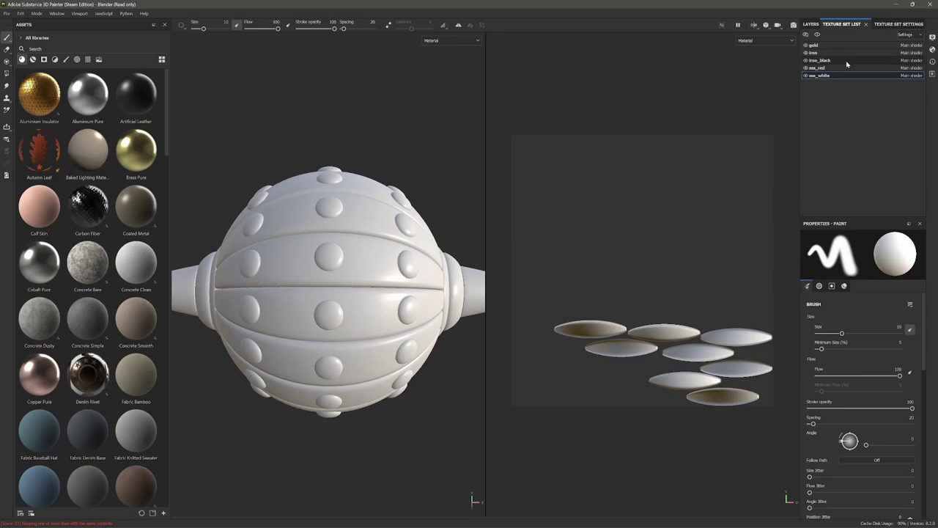
left_click(811, 24)
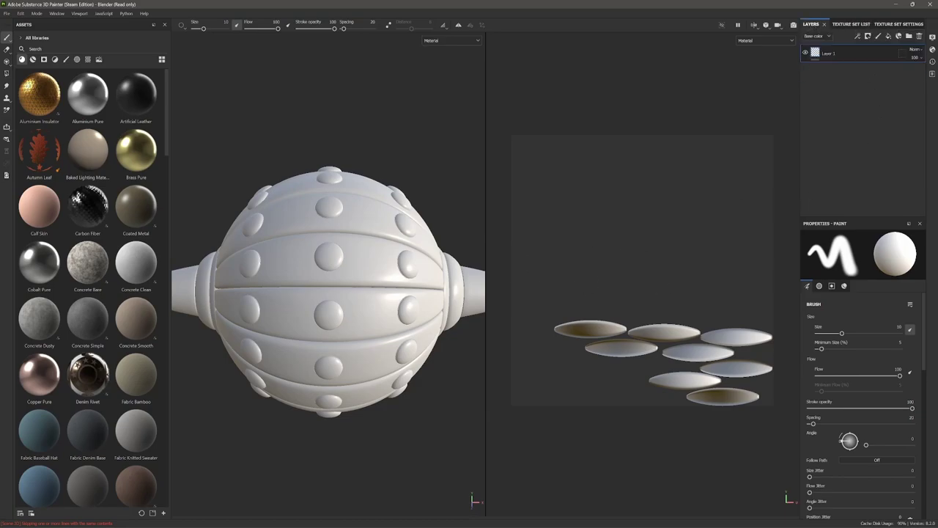
Step: Switch the 3D view to orthographic projection and back to perspective
left_click(759, 27)
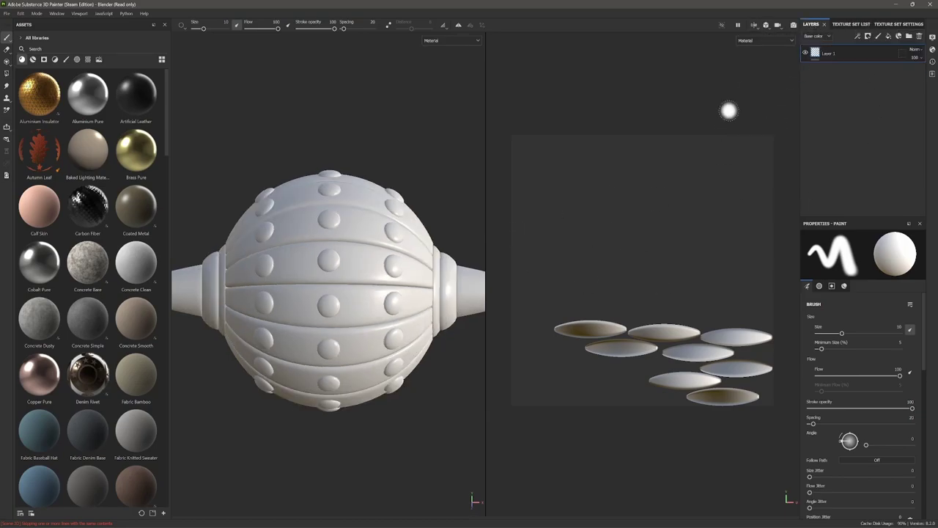
left_click(767, 26)
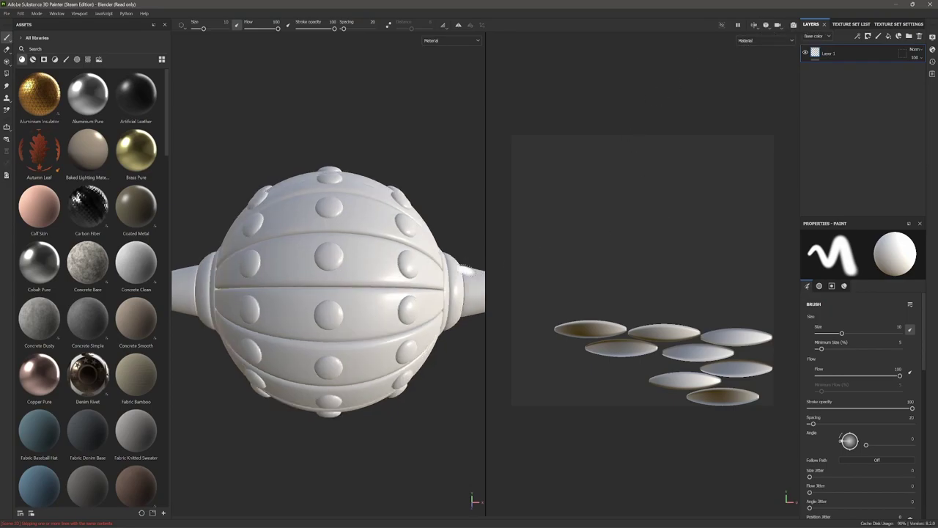
left_click(767, 25)
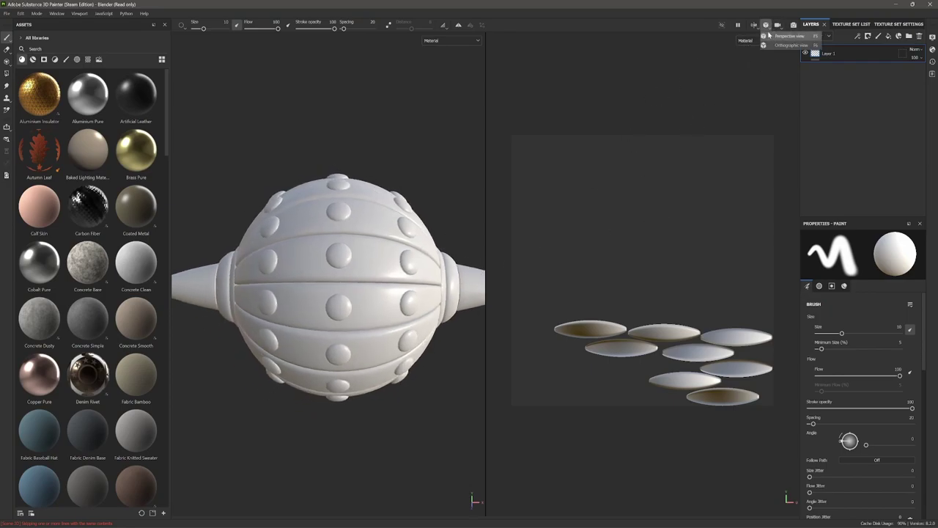
left_click(767, 36)
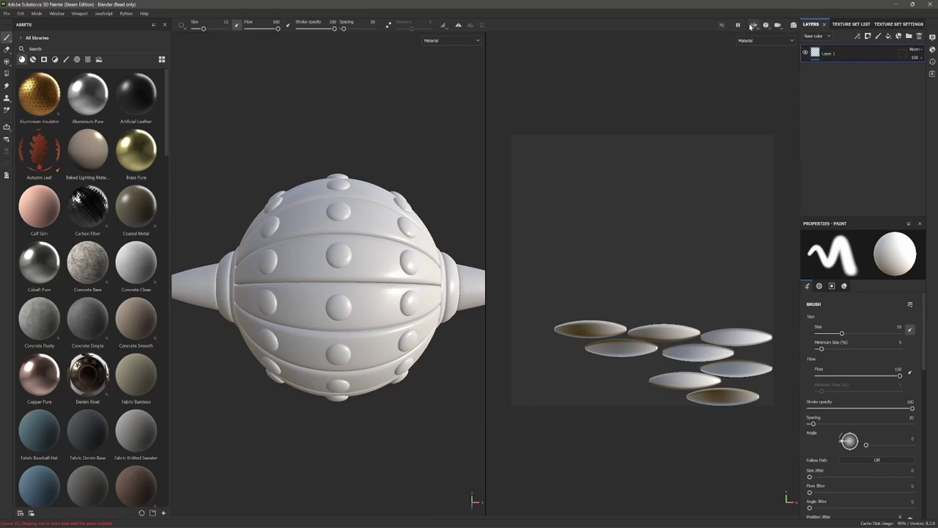
Step: Show only the 3D view and orbit the ball to see it at an angle with both spikes in frame
left_click(751, 26)
left_click(752, 36)
left_click(753, 27)
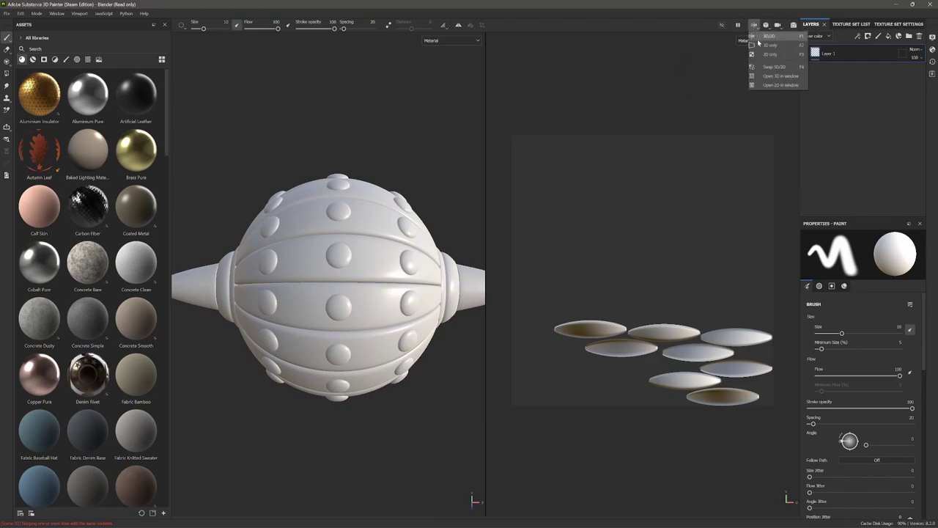
left_click(760, 46)
left_click_drag(445, 301, 531, 323, "alt")
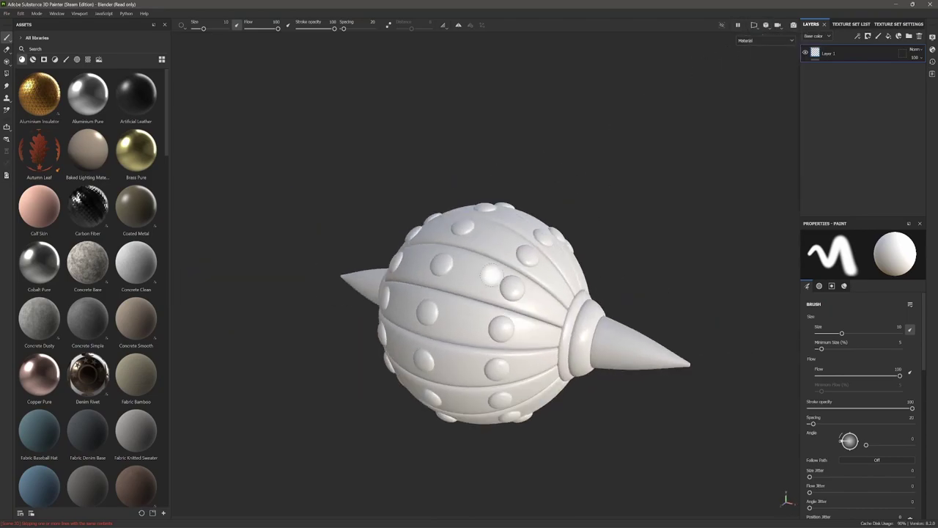
Step: Paint several test strokes with the white brush across the ball's stripes to see where the paint lands
left_click_drag(448, 323, 484, 315)
middle_click_drag(476, 315, 460, 305, "alt")
left_click_drag(390, 363, 431, 380)
left_click_drag(400, 313, 421, 289)
left_click_drag(460, 240, 507, 257)
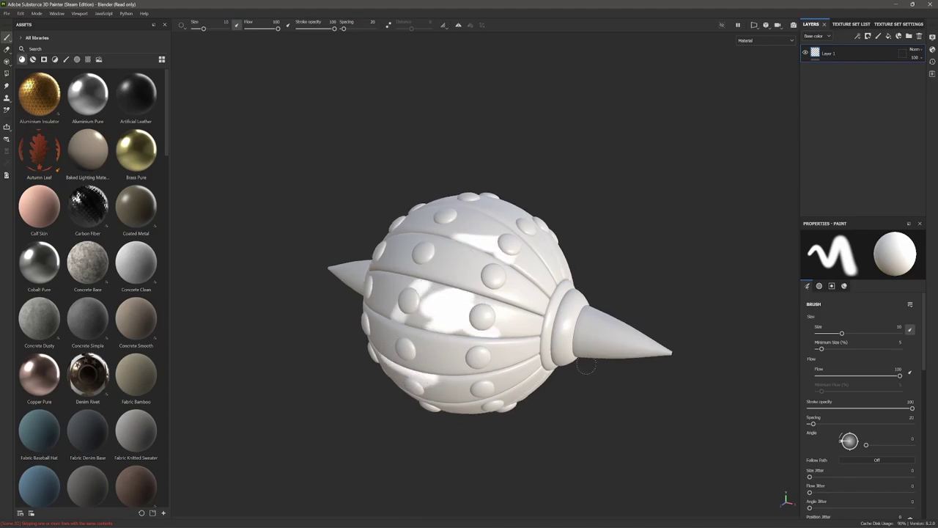
middle_click_drag(586, 366, 573, 330)
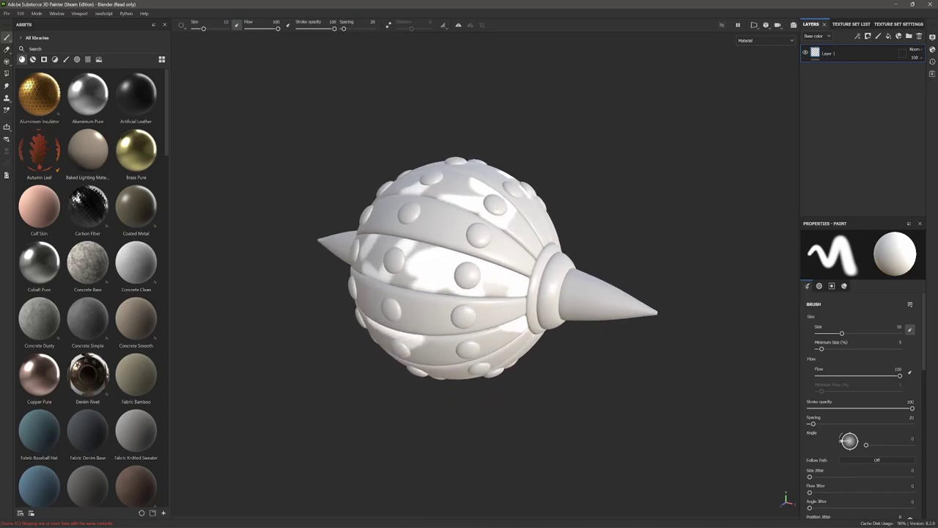
Step: Switch to Houdini's Blitzball_v02 scene, look at the UV layout nodes inside Mini_Spheres and return to the object level
left_click(374, 525)
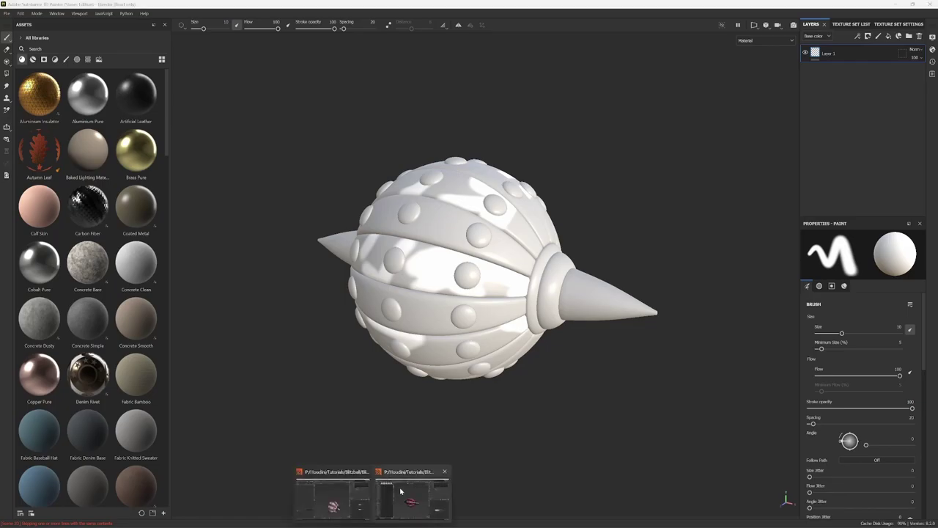
left_click(400, 491)
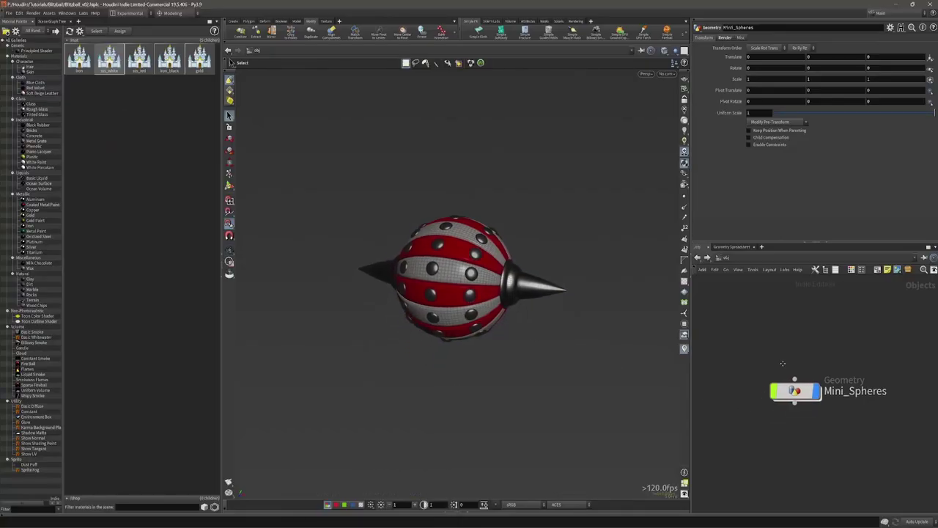
double_click(795, 391)
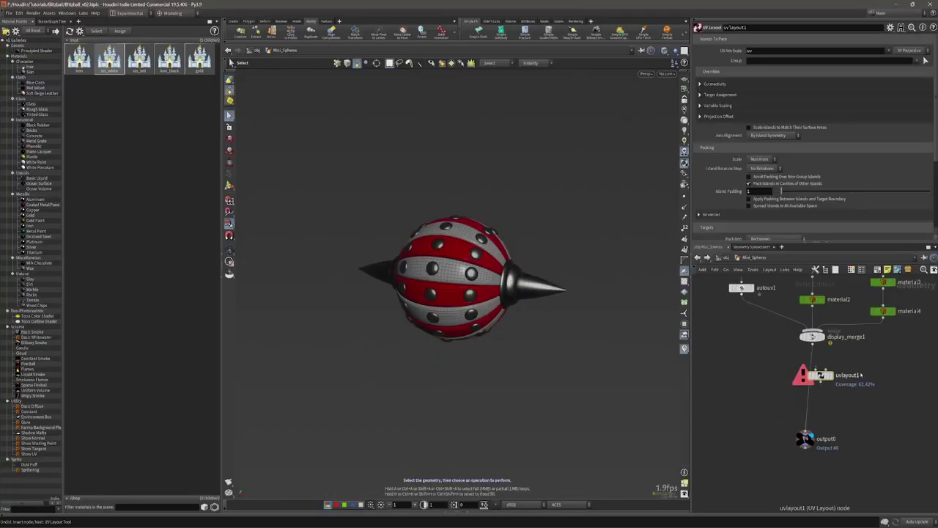
key("u")
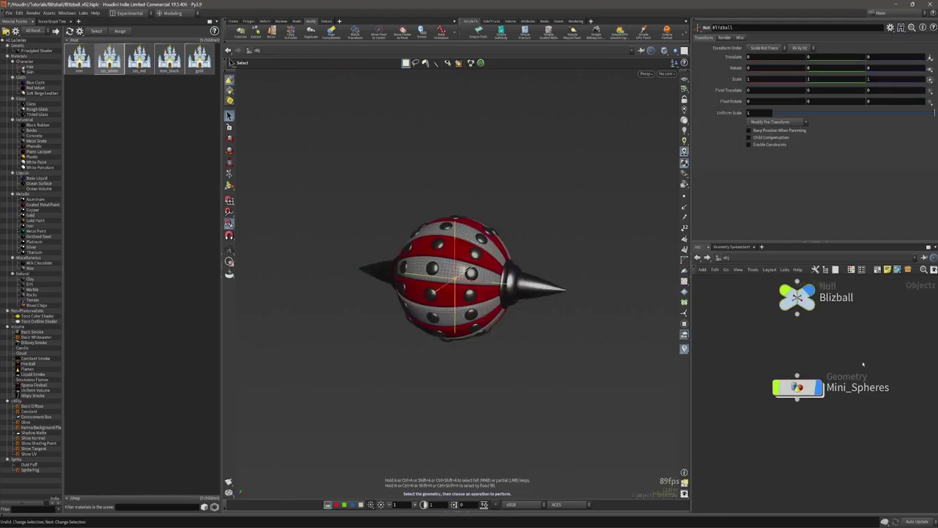
Step: Undo the UV layout, output and combining edits, back to separate Sphere, Spikes and Mini_Spheres objects under the Blizball null
key("ctrl+z")
key("ctrl+z")
key("ctrl+z")
key("ctrl+z")
key("ctrl+z")
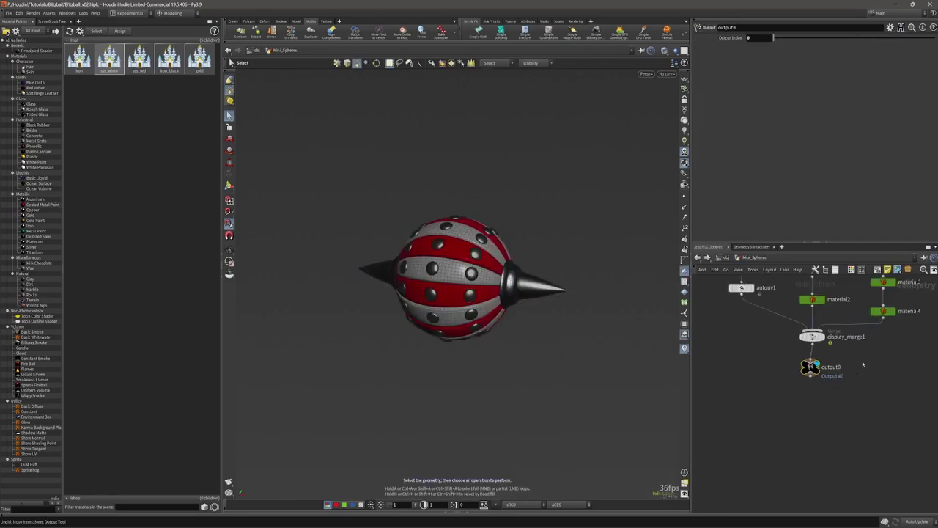
key("ctrl+z")
key("ctrl+z")
key("ctrl+z")
key("ctrl+z")
key("ctrl+z")
key("ctrl+z")
key("ctrl+z")
key("ctrl+z")
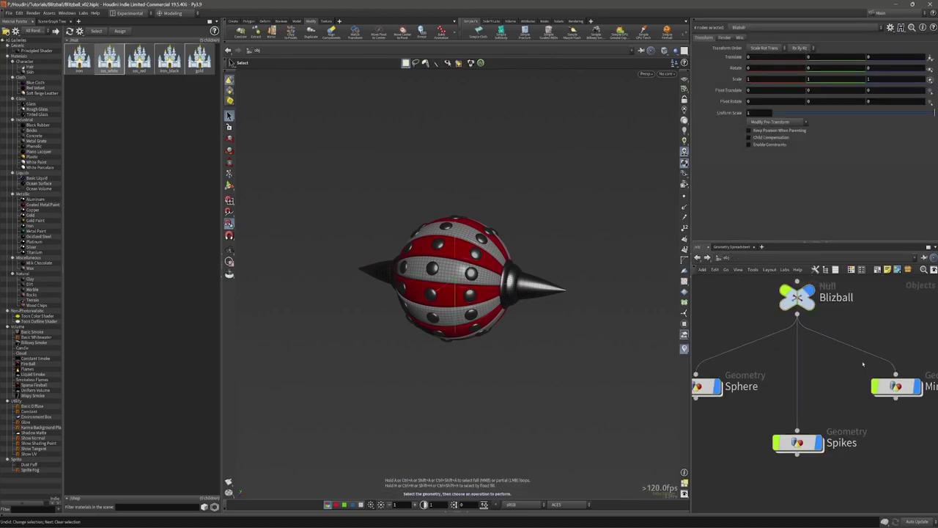
middle_click_drag(829, 358, 853, 370)
scroll(850, 371, "down", 3)
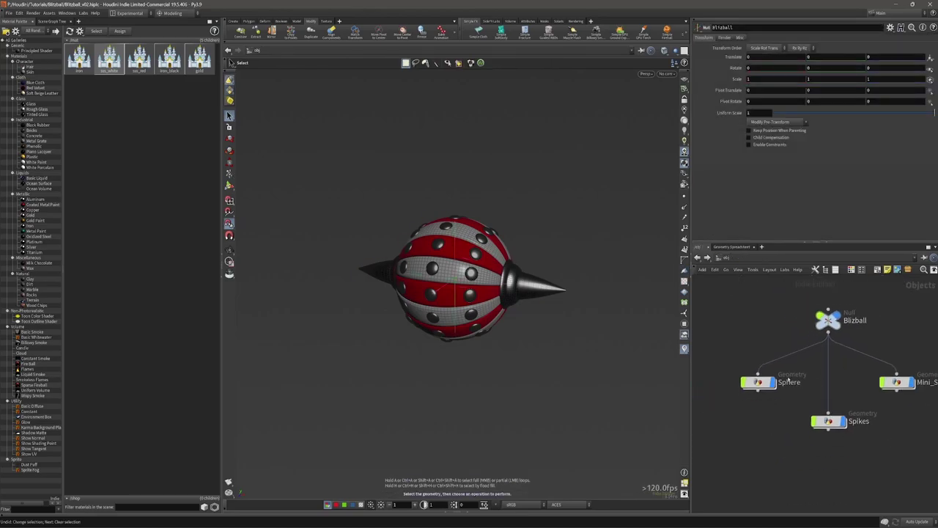
Step: Inside the Sphere object, add a ROP FBX Output node connected below material2
double_click(762, 373)
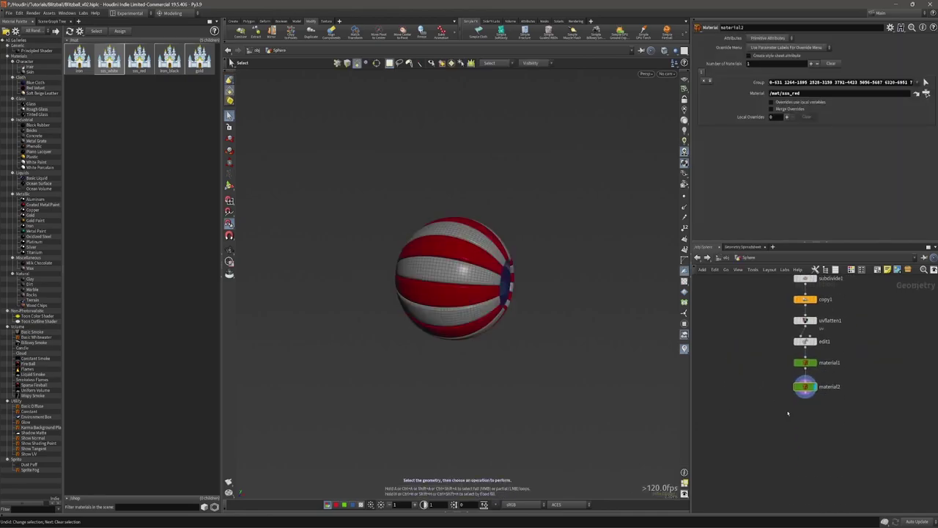
key("Tab")
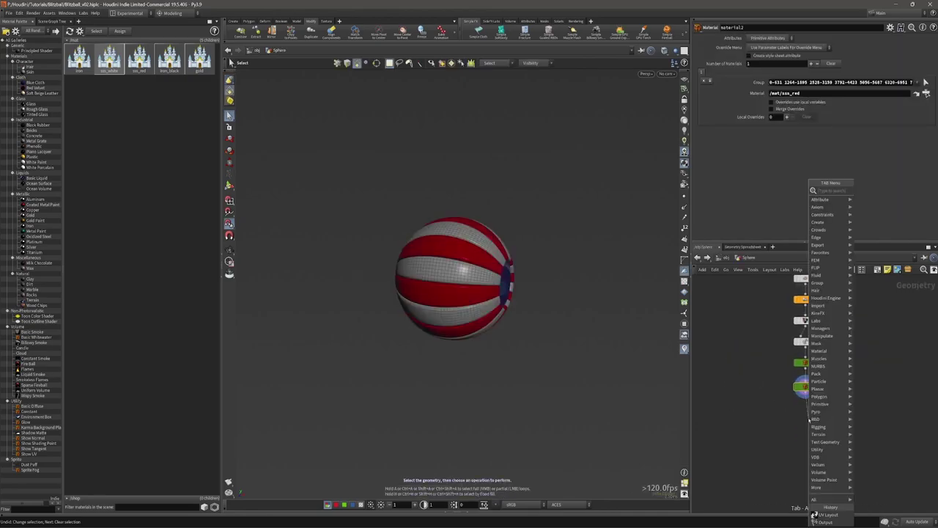
type("fbx")
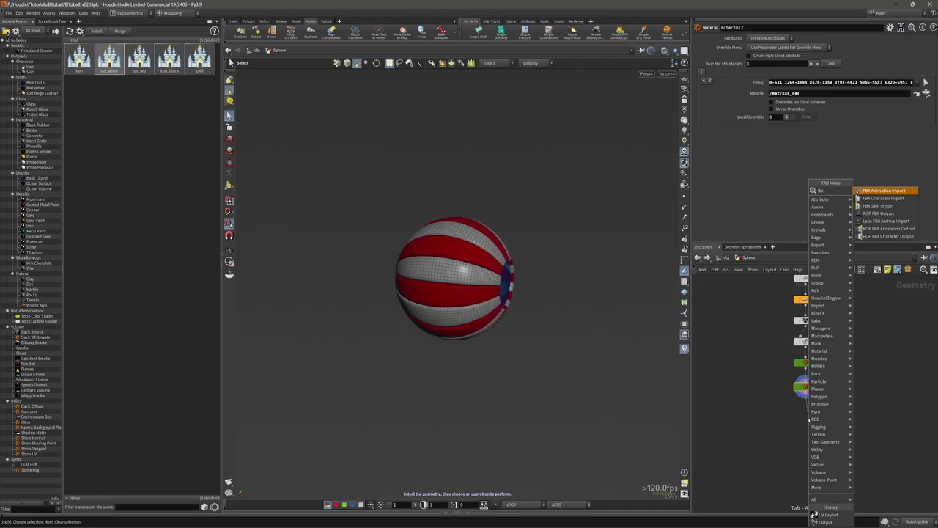
key("Down")
key("Down")
key("Return")
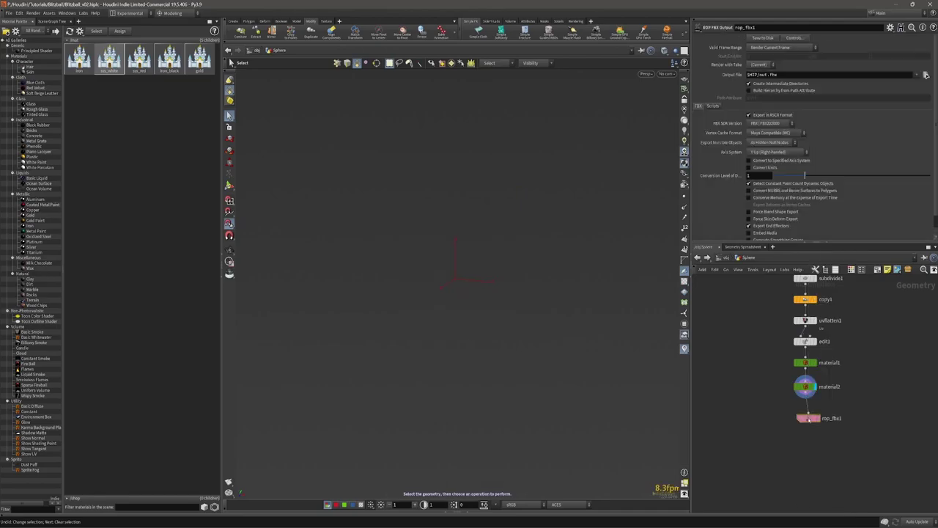
left_click(809, 419)
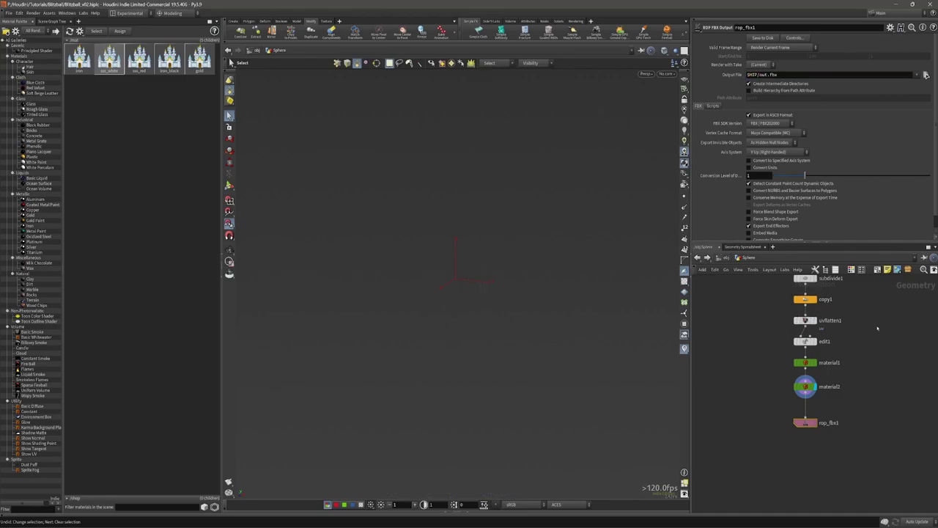
Step: Turn off ASCII format export on the Sphere's FBX output node
key("h")
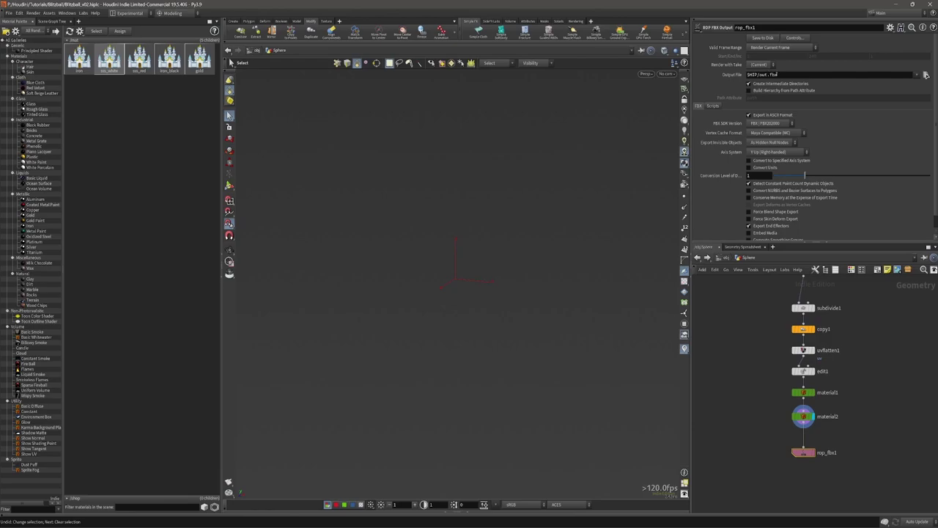
left_click(879, 74)
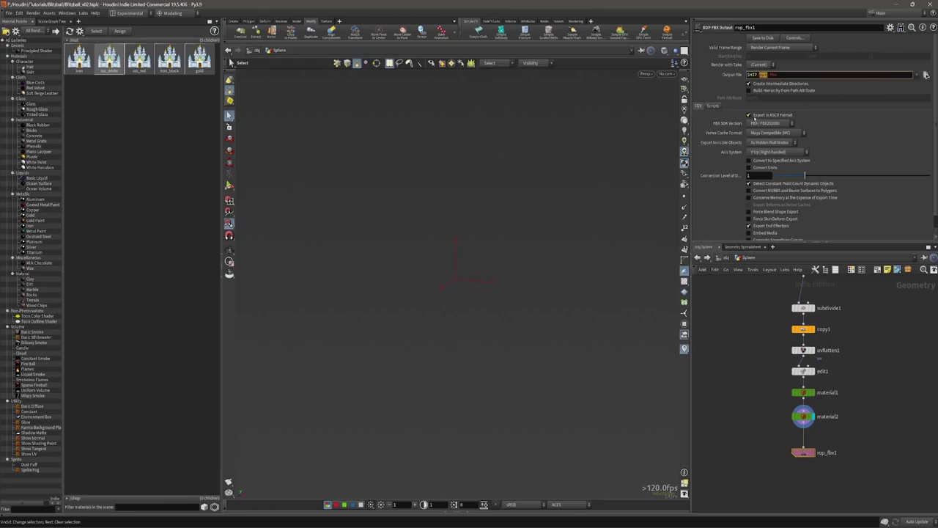
left_click(752, 116)
scroll(730, 170, "down", 1)
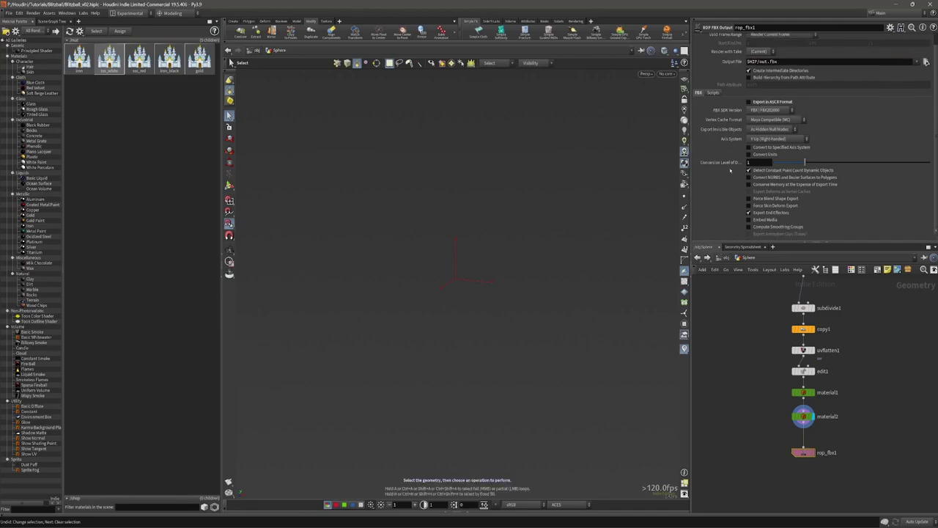
scroll(788, 178, "up", 1)
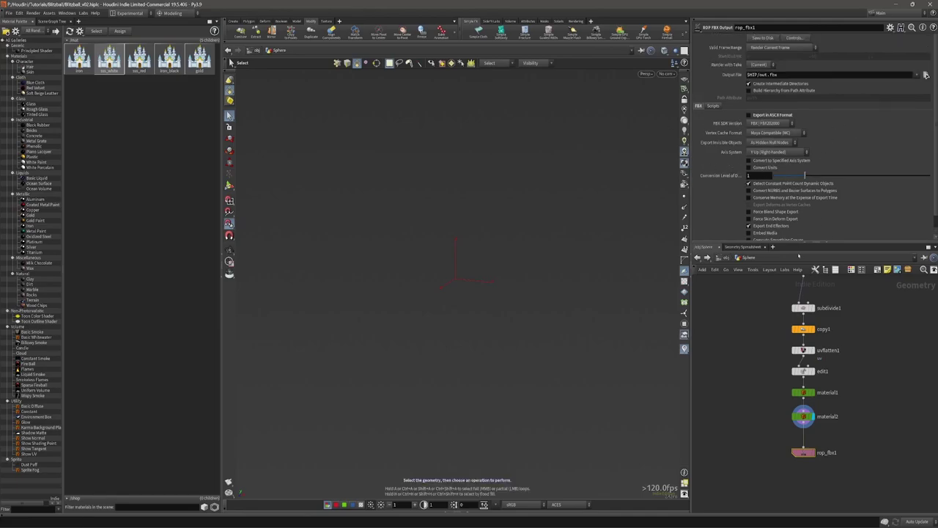
left_click(5, 13)
mouse_move(44, 143)
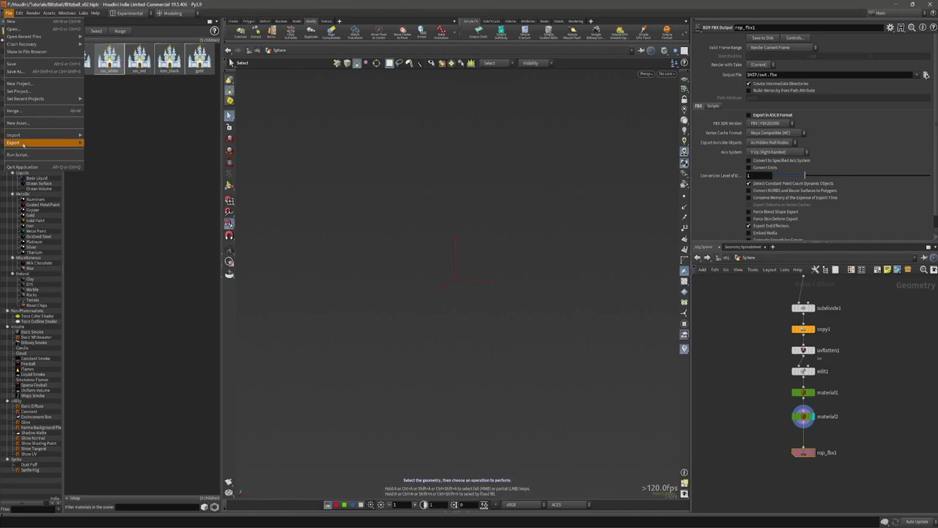
left_click(848, 324)
middle_click_drag(870, 364, 862, 328)
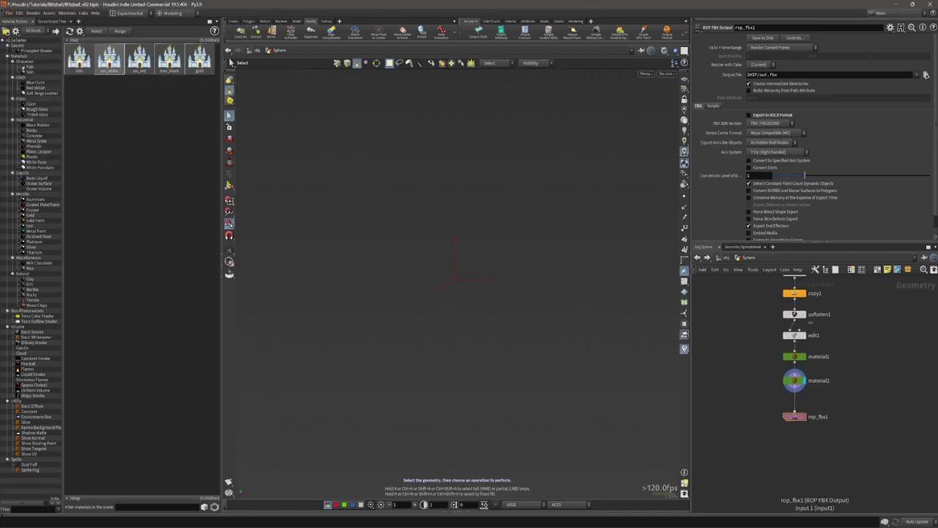
Step: Return to the object level, inspect the assembled ball up close and select Mini_Spheres
key("u")
left_click_drag(462, 268, 440, 271, "alt")
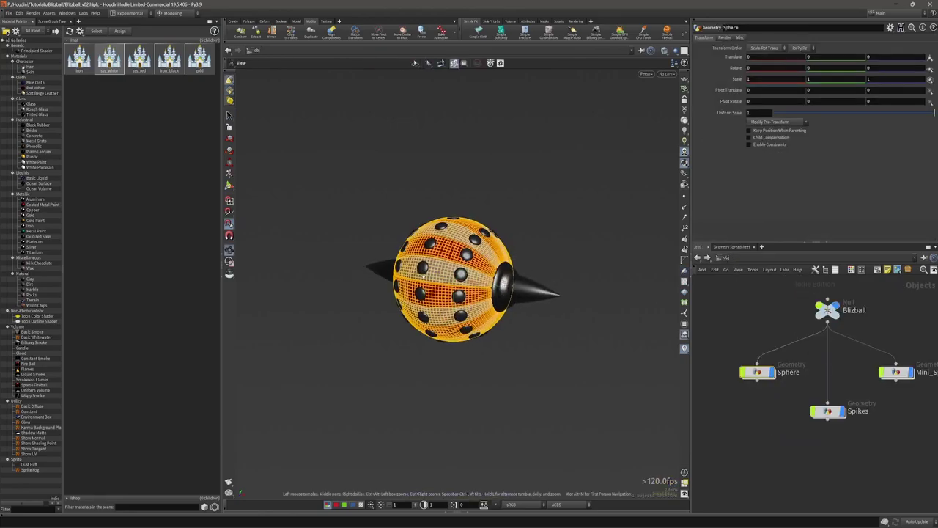
left_click(535, 235)
right_click_drag(484, 272, 517, 260, "alt")
left_click_drag(517, 261, 501, 267, "alt")
key("s")
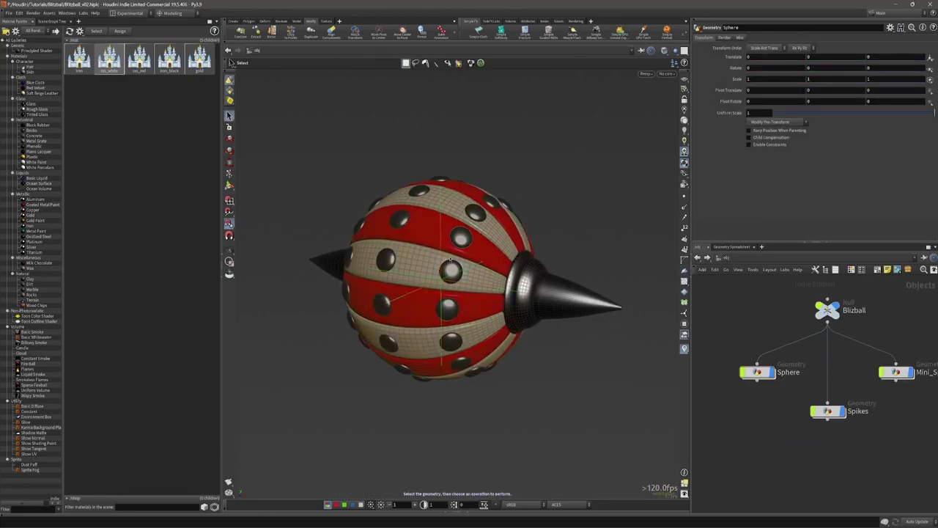
middle_click_drag(845, 377, 816, 375)
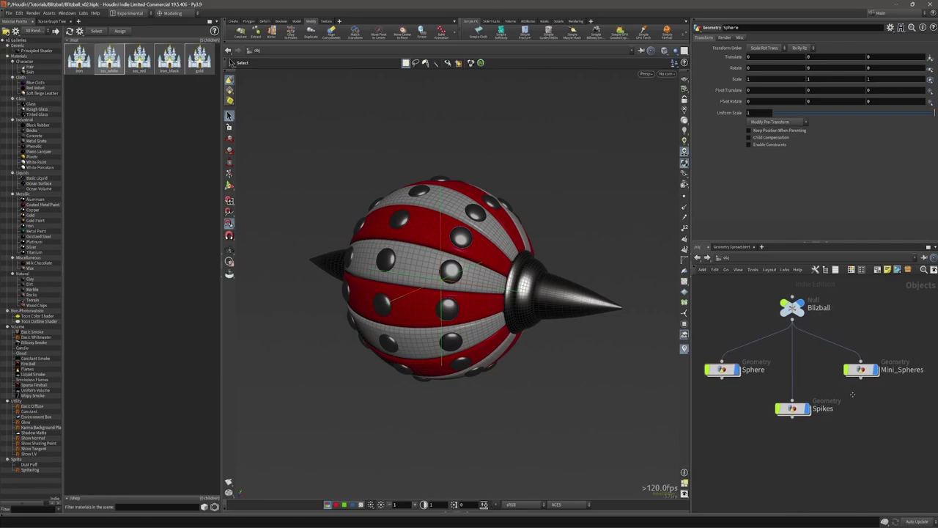
middle_click_drag(861, 400, 851, 390)
left_click(856, 365)
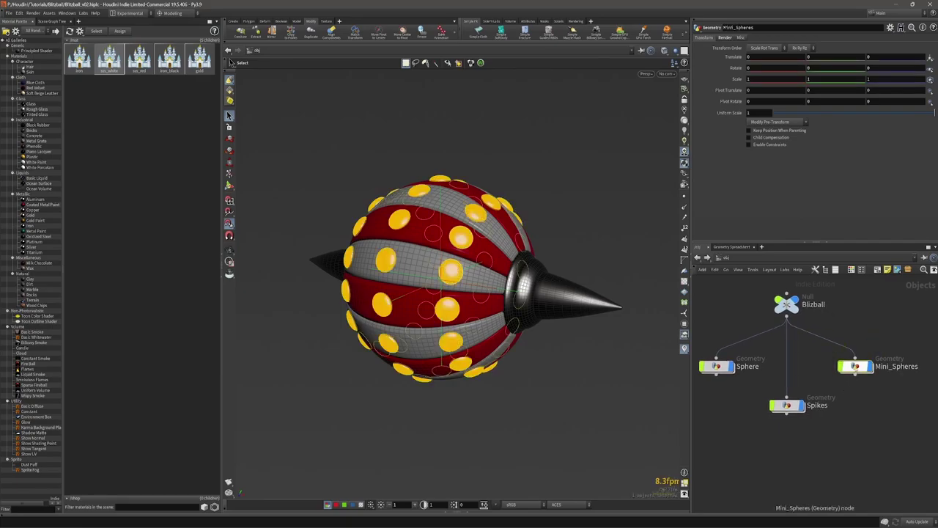
Step: Inside the Spikes object, display several earlier modelling nodes to compare the spike geometry, and restore the display to material2
double_click(787, 405)
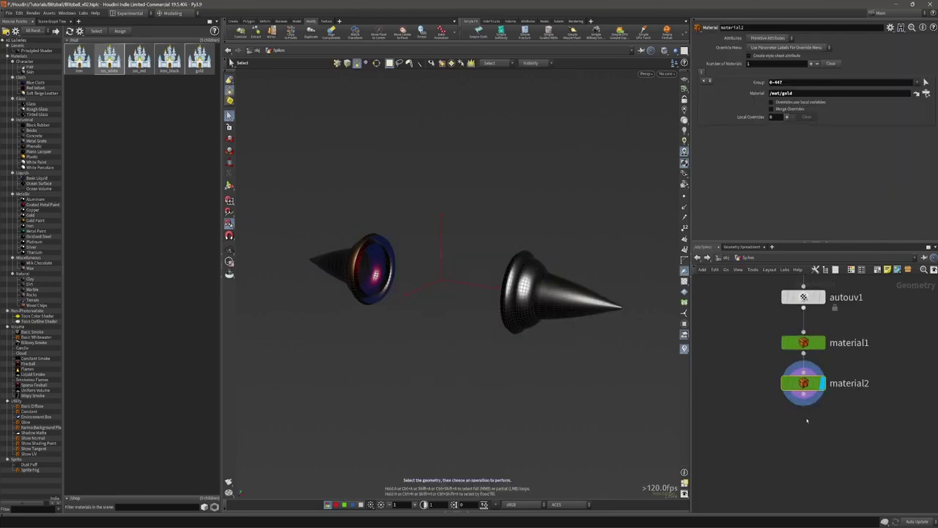
middle_click_drag(833, 423, 833, 391)
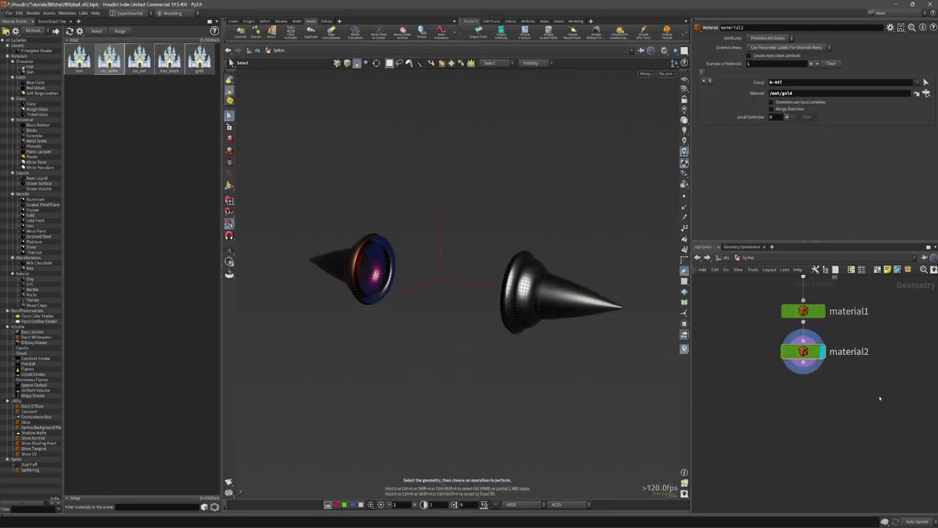
scroll(880, 399, "down", 5)
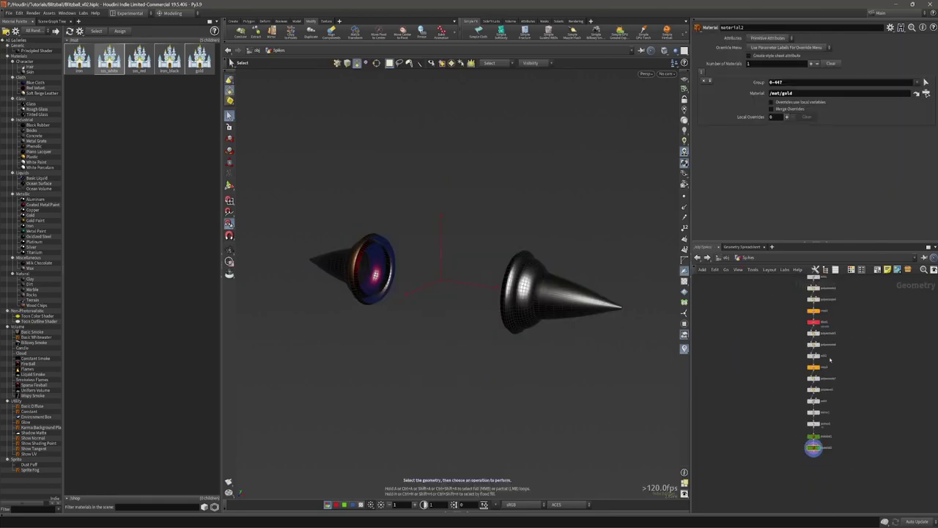
left_click(818, 355)
middle_click_drag(861, 356, 860, 391)
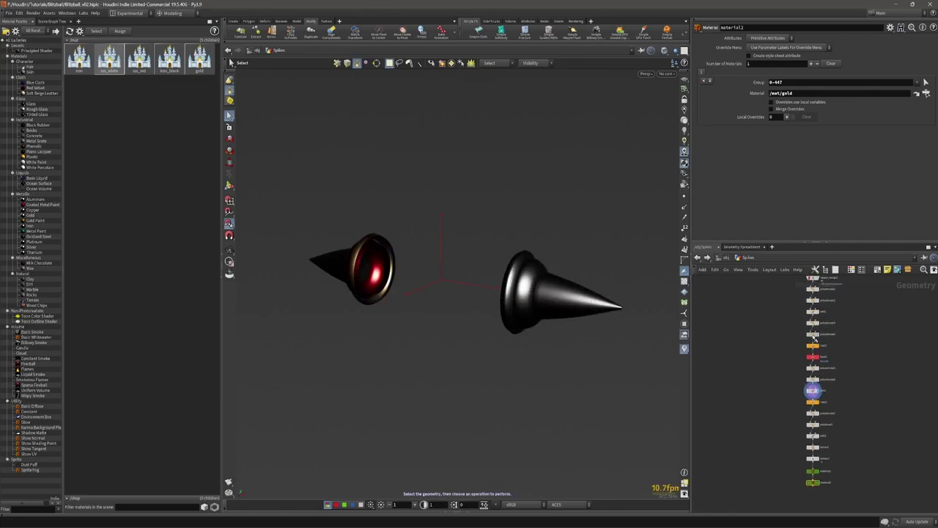
left_click(817, 334)
middle_click_drag(872, 346, 859, 452)
left_click(804, 396)
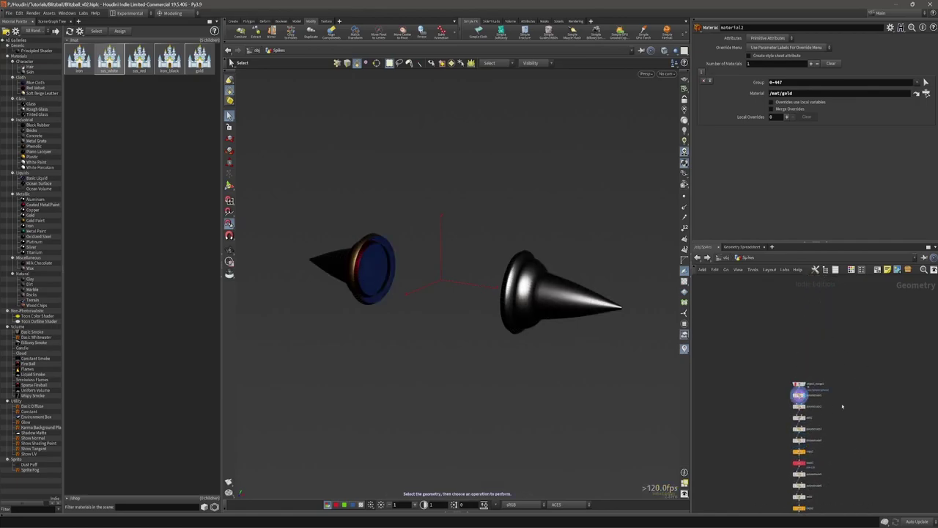
middle_click_drag(842, 406, 842, 248)
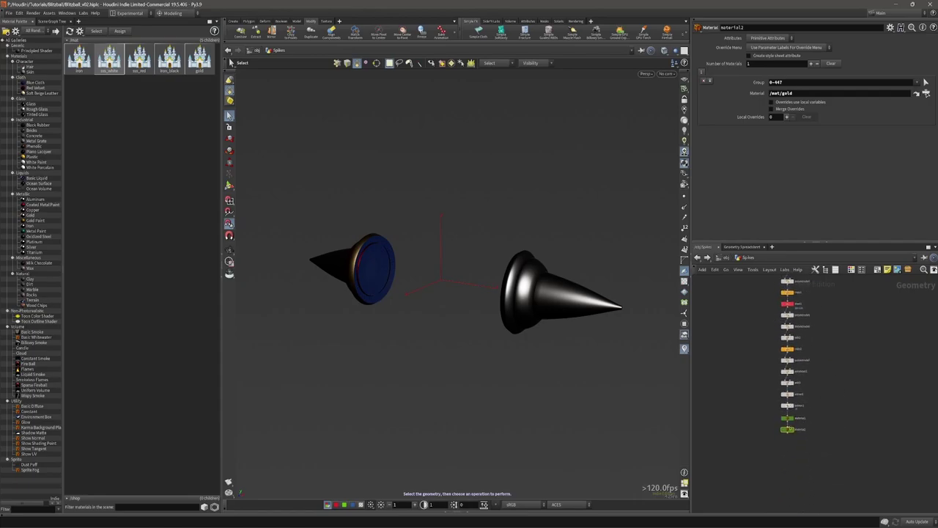
left_click(789, 429)
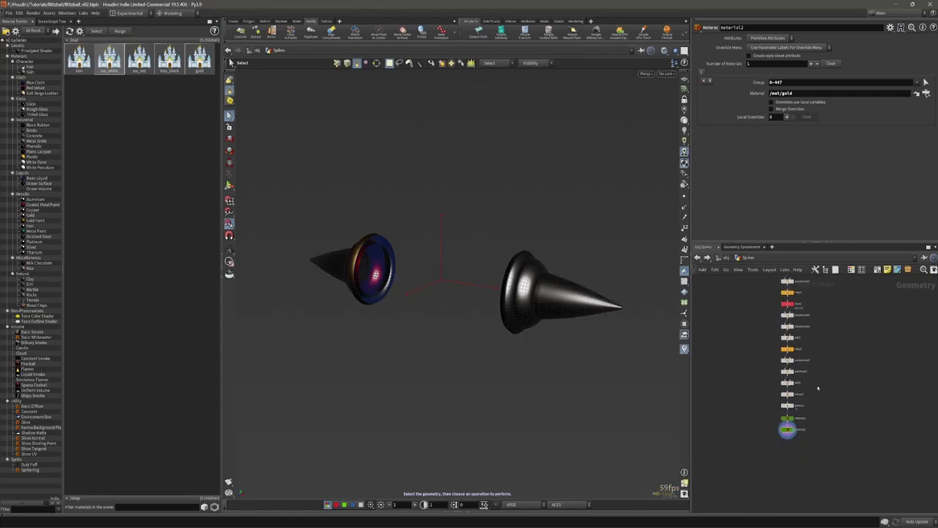
Step: Start saving the Spikes object's material2 geometry to a file and browse for its output location
scroll(796, 440, "up", 5)
right_click(799, 357)
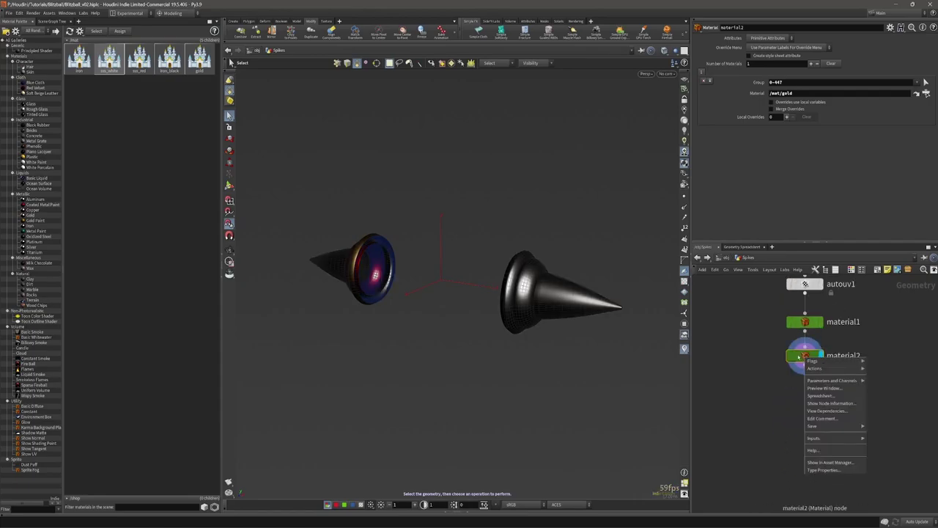
mouse_move(843, 426)
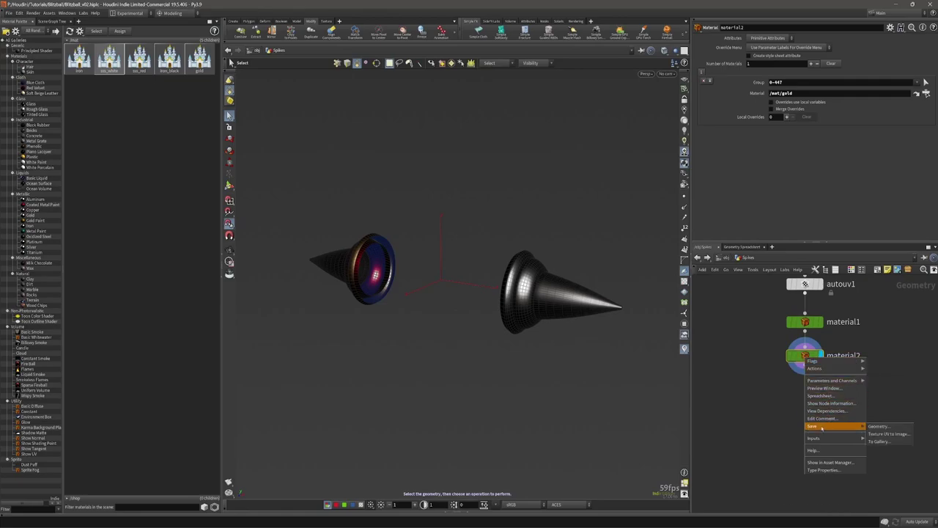
left_click(898, 430)
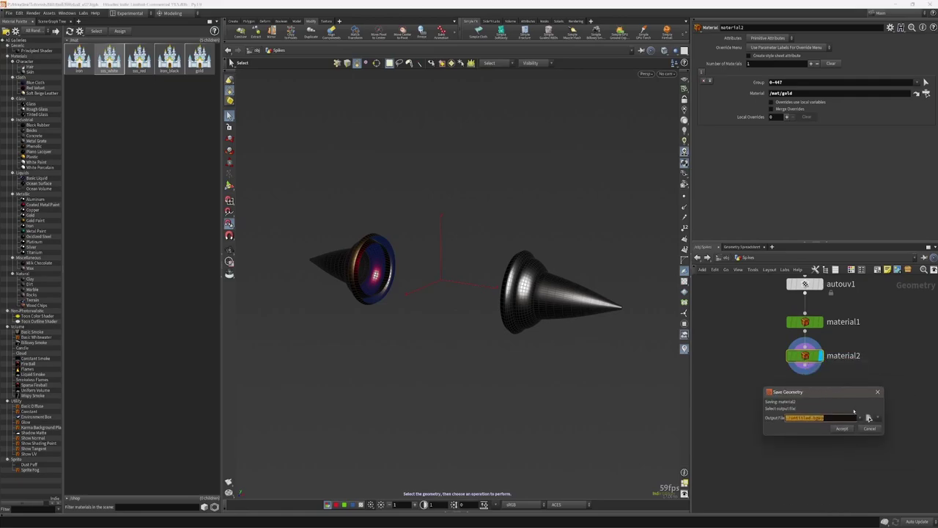
left_click(868, 418)
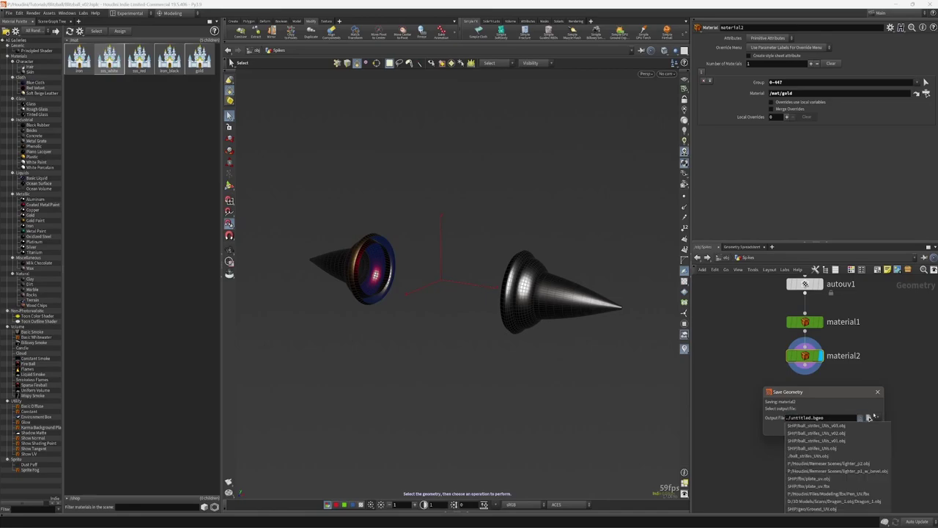
left_click(873, 417)
left_click(869, 418)
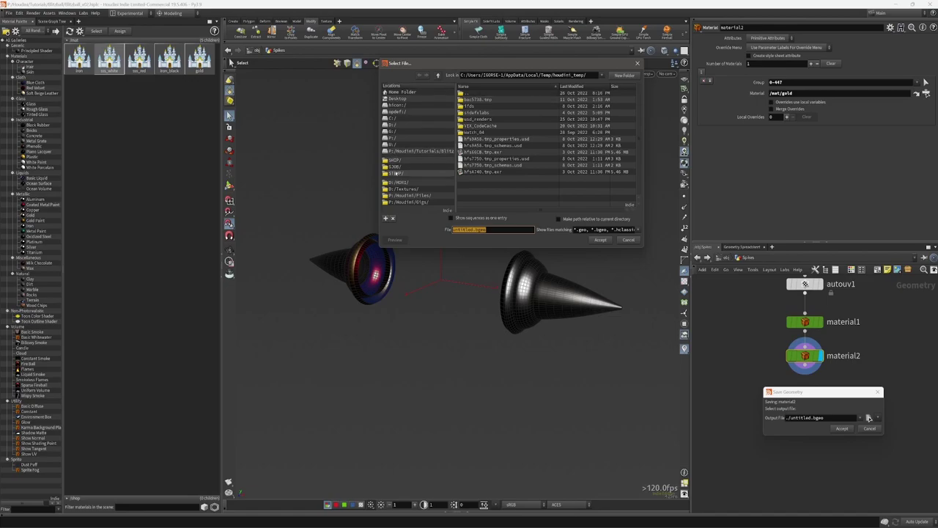
Step: Save the spike geometry as Blitzball_v4.obj in the $HIP/export folder
left_click(398, 166)
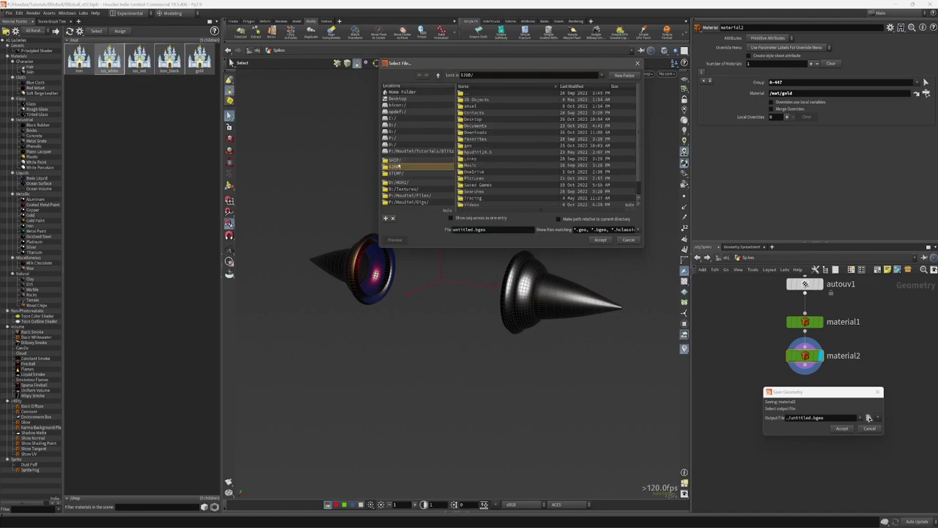
left_click(396, 159)
double_click(477, 107)
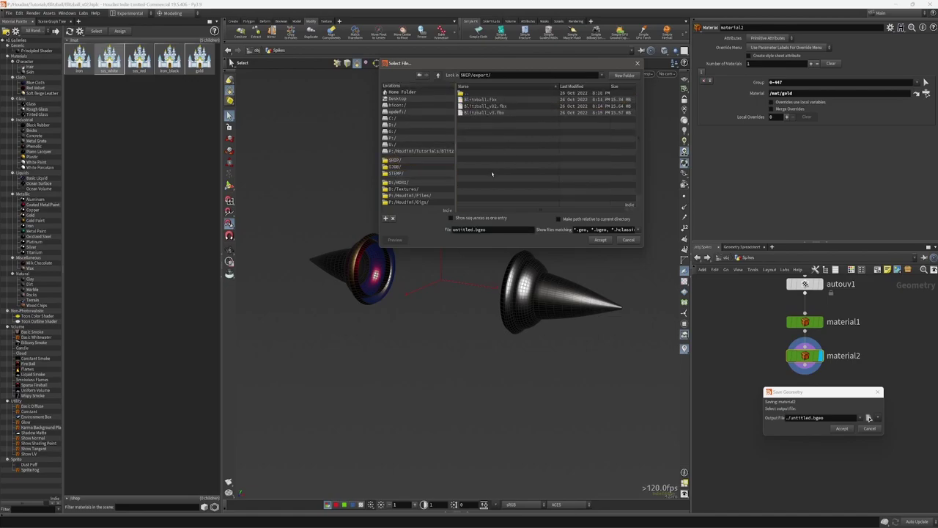
left_click(490, 114)
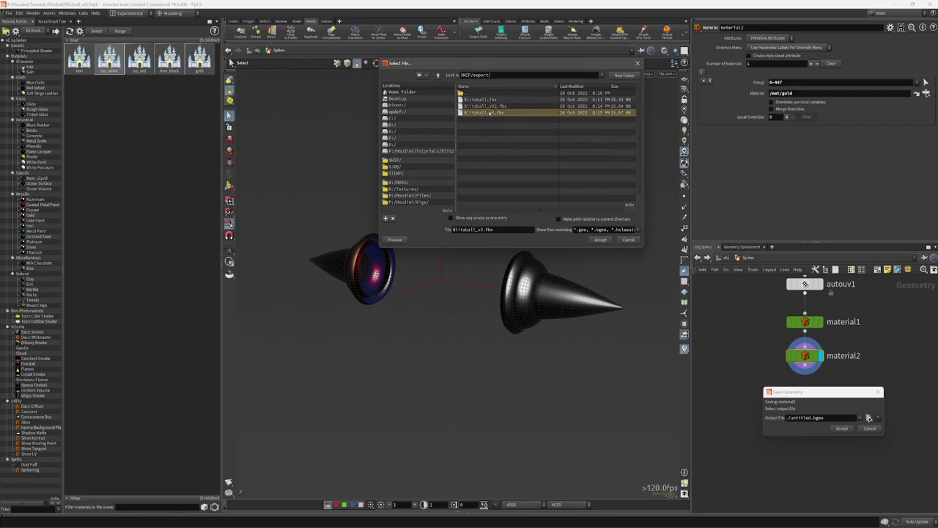
left_click(599, 240)
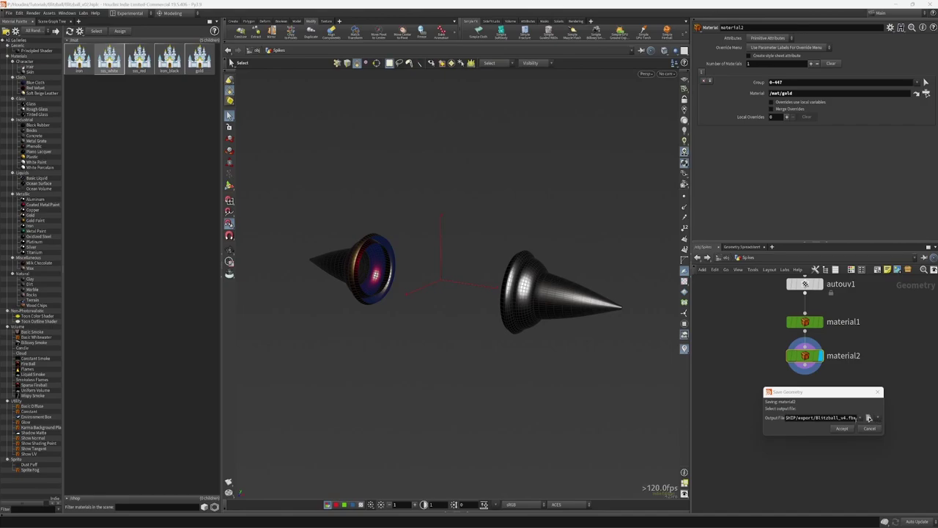
left_click(879, 418)
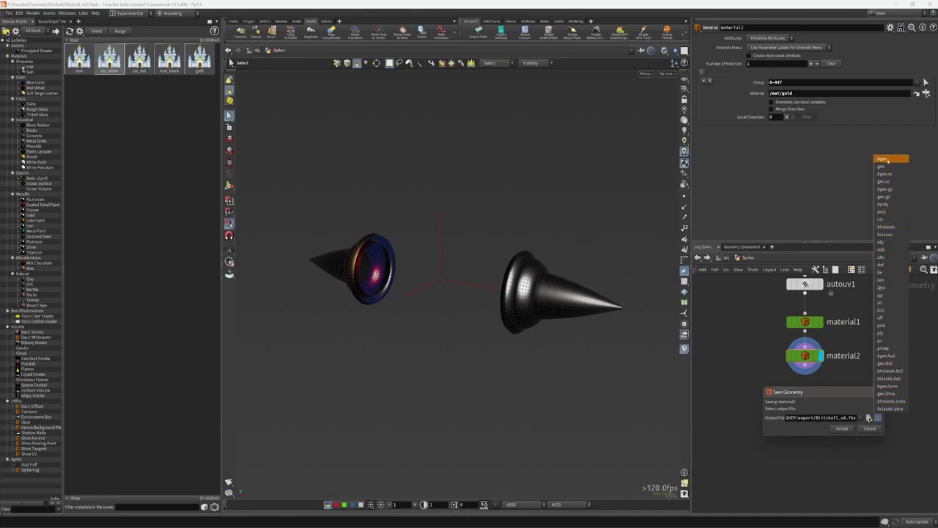
left_click(883, 243)
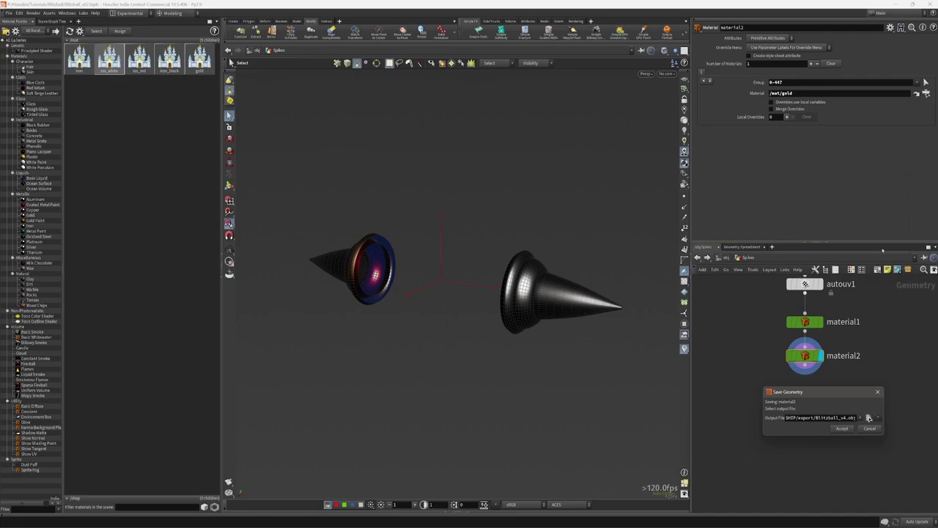
left_click(842, 429)
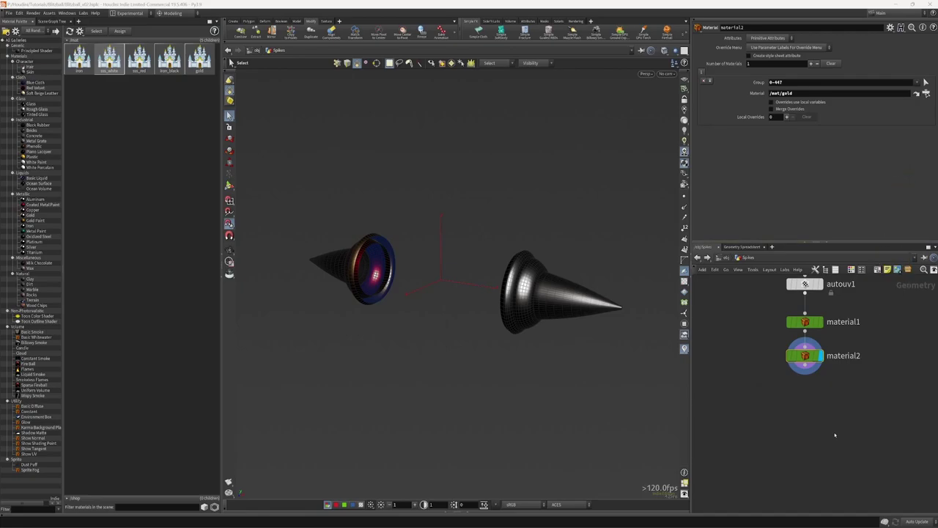
Step: Check the exported Blitzball_v4.obj in the export folder in File Explorer
left_click_drag(937, 293, 566, 174)
left_click(500, 260)
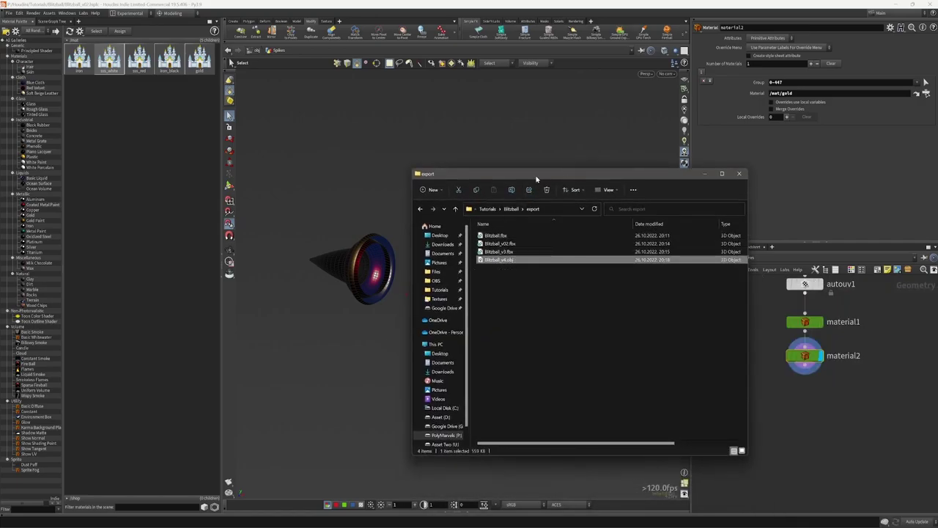
left_click_drag(538, 179, 937, 293)
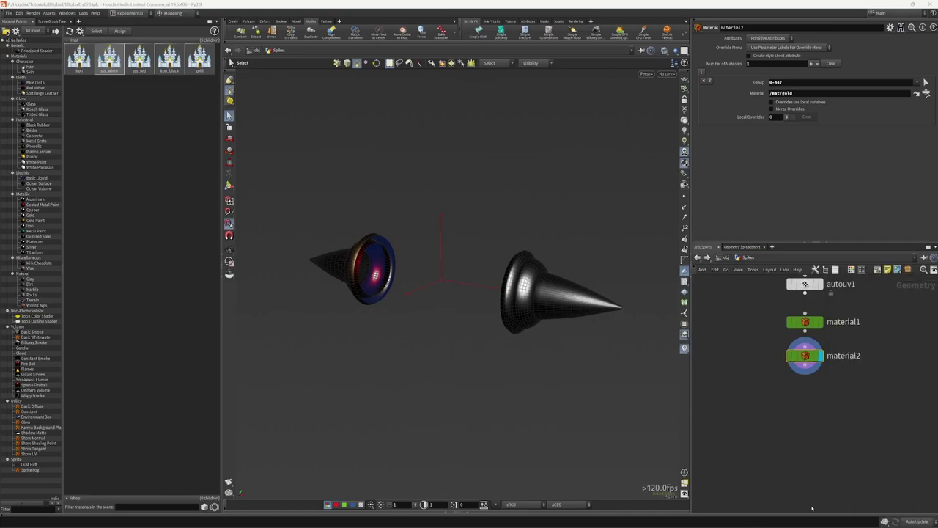
scroll(812, 508, "down", 3)
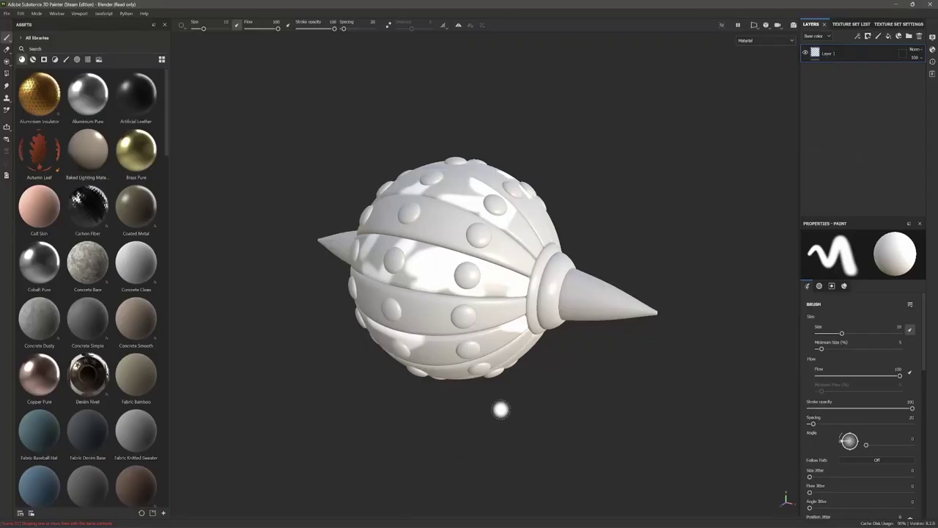
Step: In Substance 3D Painter, create a new project from Blitzball_v4.obj with the Blender (starter_assets) template
key("ctrl+n")
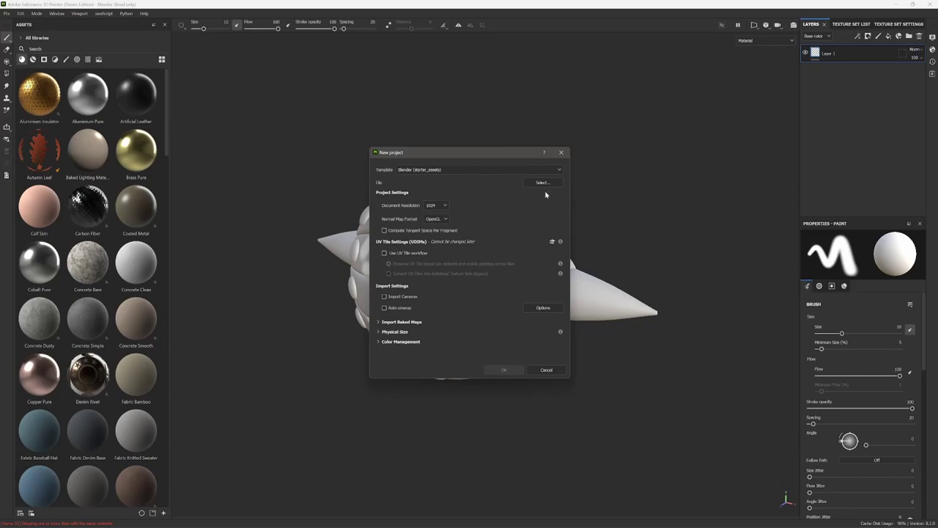
left_click(545, 183)
double_click(462, 244)
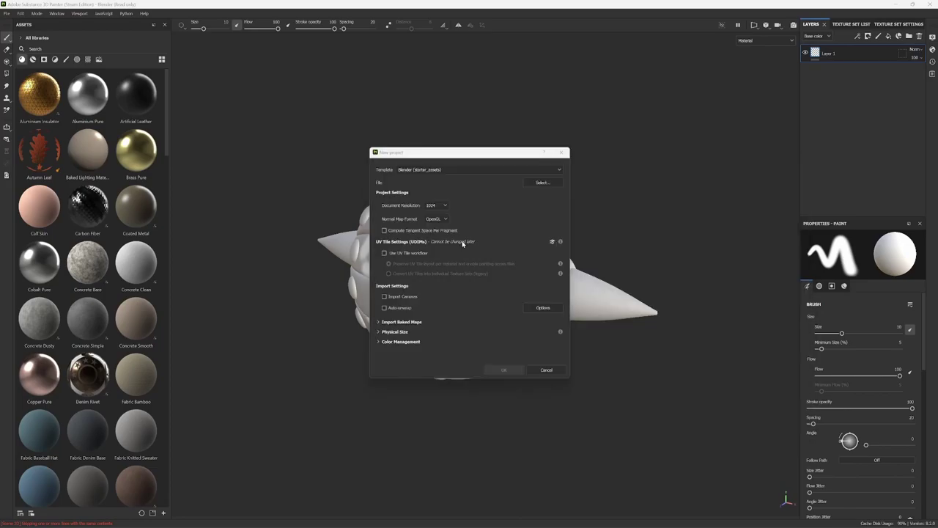
left_click(504, 369)
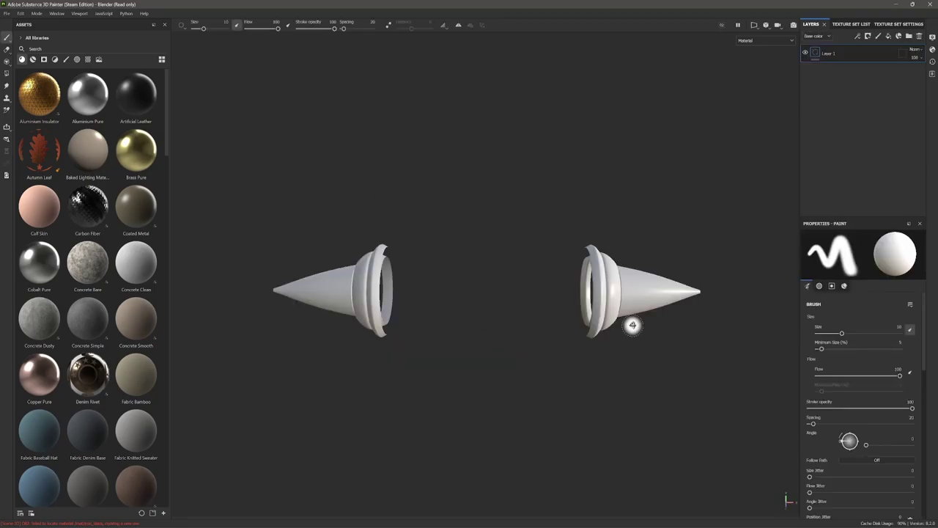
Step: Inspect the UV layouts of the default, _mat_iron_black and _mat_gold texture sets in a split 3D/2D view, and return to 3D only
mouse_move(633, 325)
left_mouse_down("alt")
mouse_move(601, 320)
mouse_move(562, 295)
left_mouse_up("alt")
left_click(842, 24)
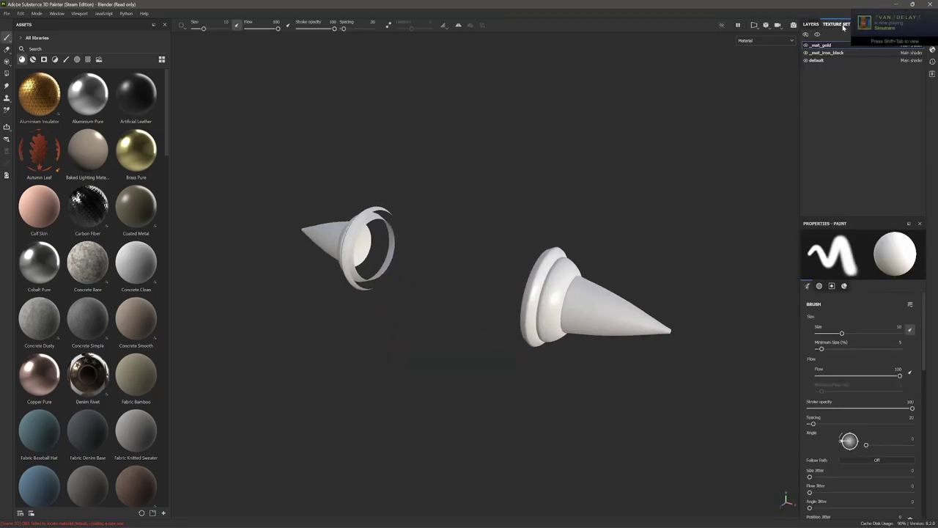
left_click(817, 61)
left_click(756, 27)
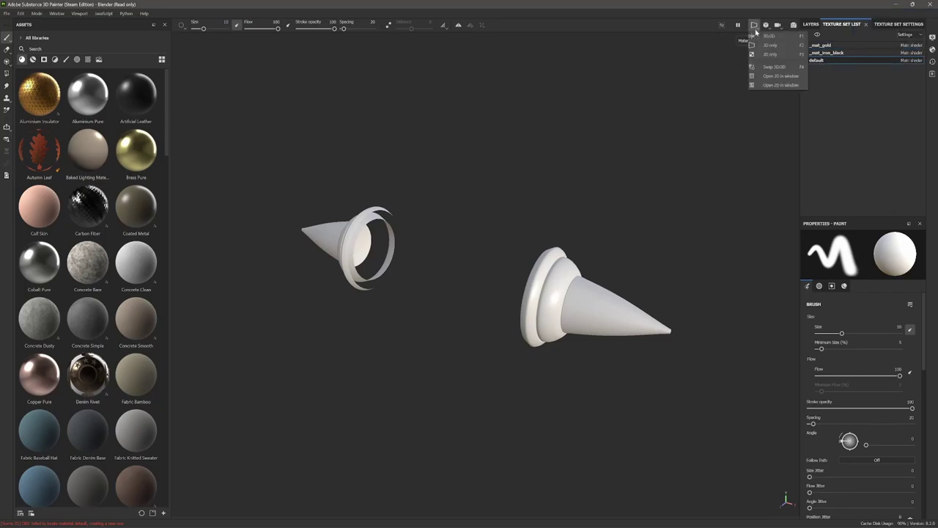
left_click(767, 35)
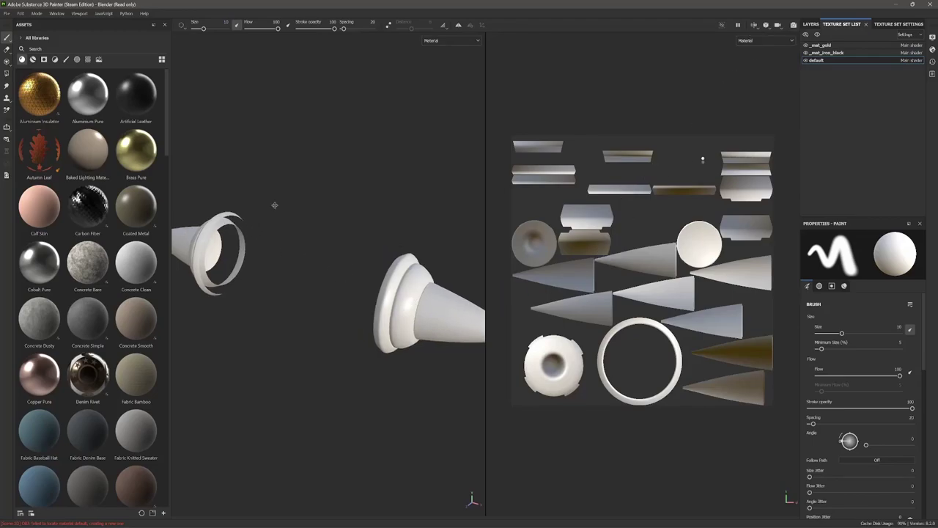
left_click(829, 53)
left_click(831, 46)
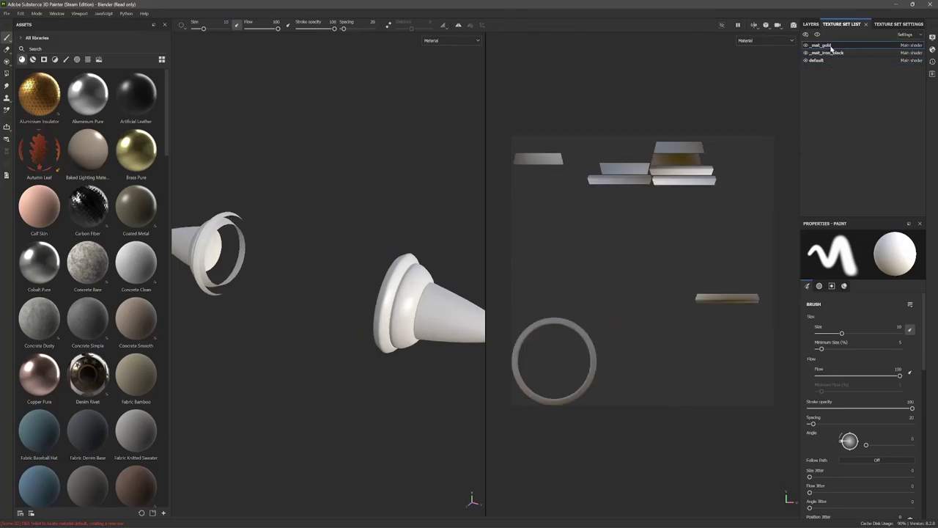
left_click(827, 60)
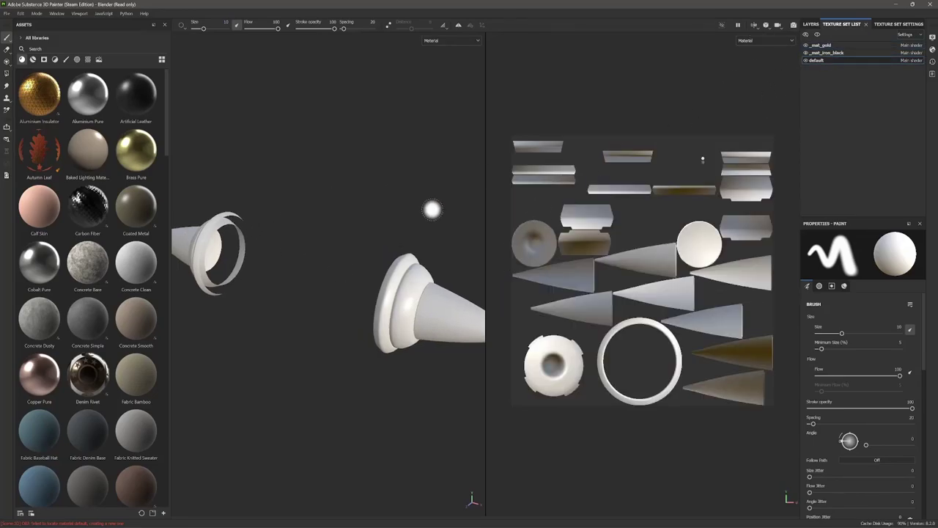
left_click(753, 24)
left_click(755, 42)
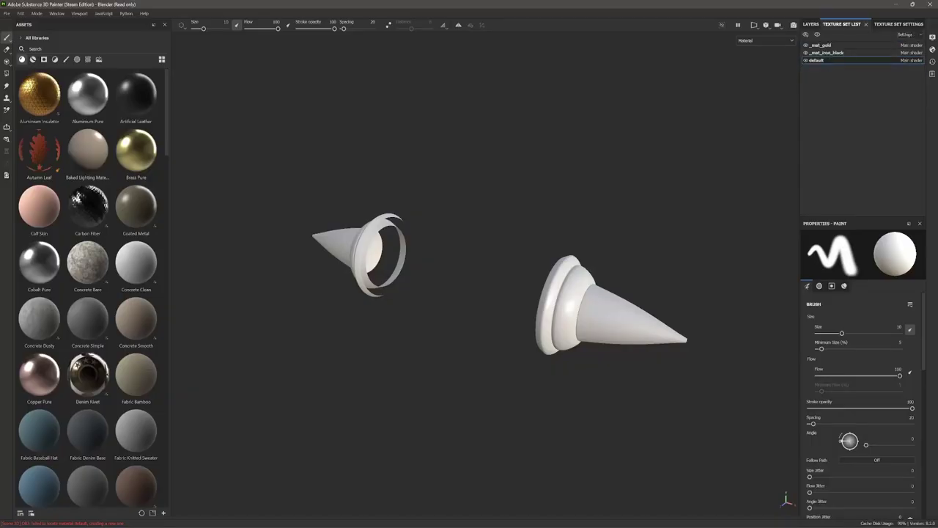
Step: Switch back to Houdini and start saving the material2 node's texture UVs to an image
left_click(374, 525)
left_click(412, 496)
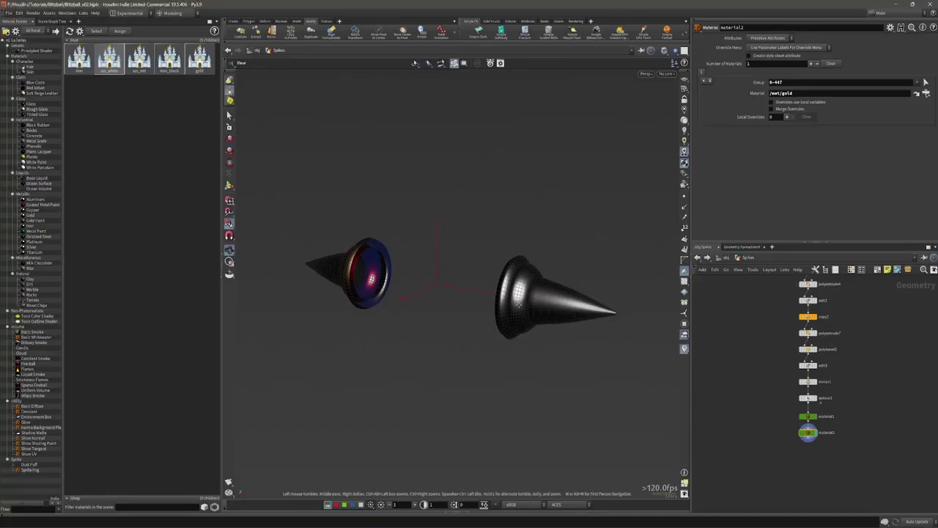
scroll(811, 367, "up", 4)
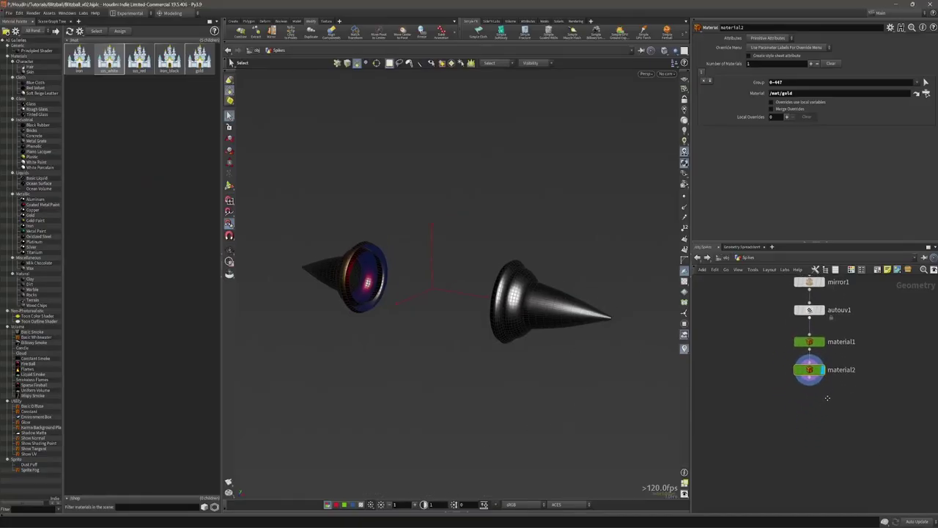
right_click(810, 366)
mouse_move(836, 437)
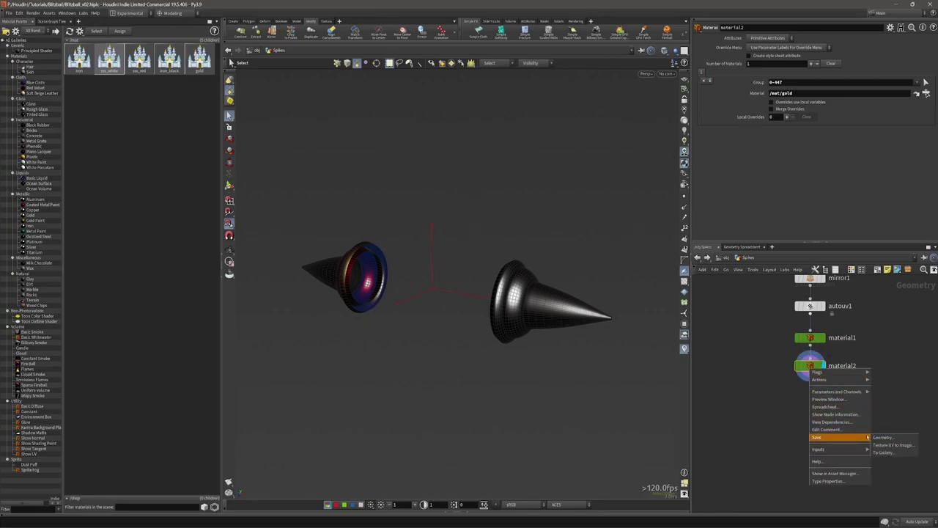
left_click(896, 445)
left_click_drag(866, 407, 808, 382)
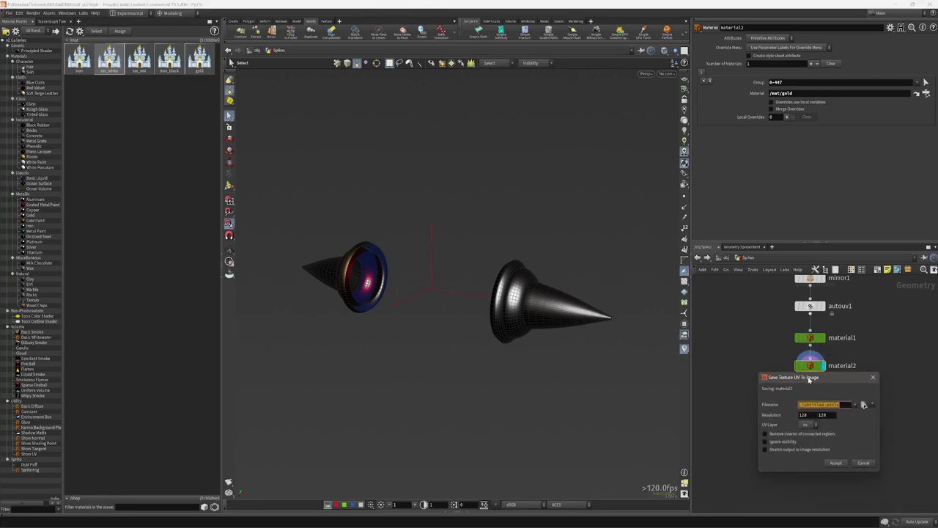
Step: Show the spikes in the UV viewport and set the UV image resolution to 2048 by 2048
right_click_drag(461, 220, 467, 219, "alt")
key("space+5")
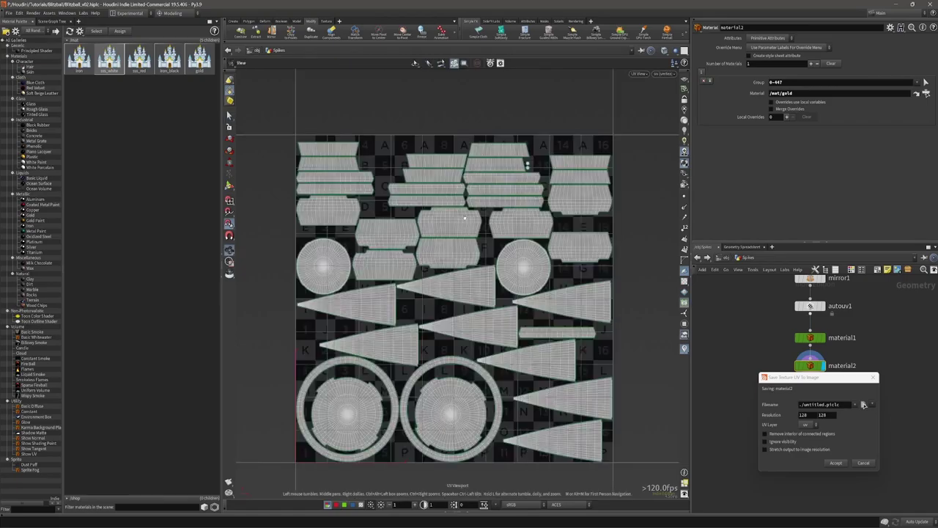
key("s")
double_click(809, 415)
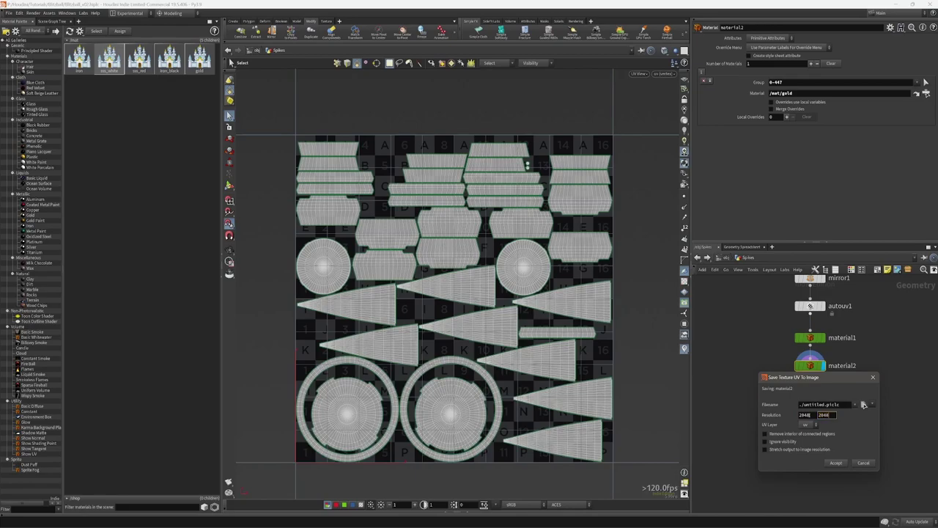
Step: Save the UV layout image as uvs.jpg in the $HIP folder
left_click(863, 405)
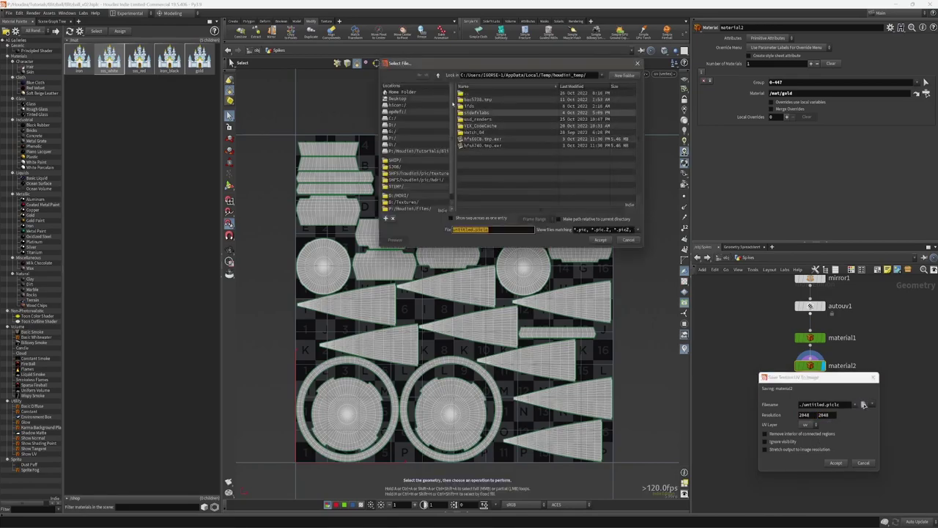
left_click(396, 160)
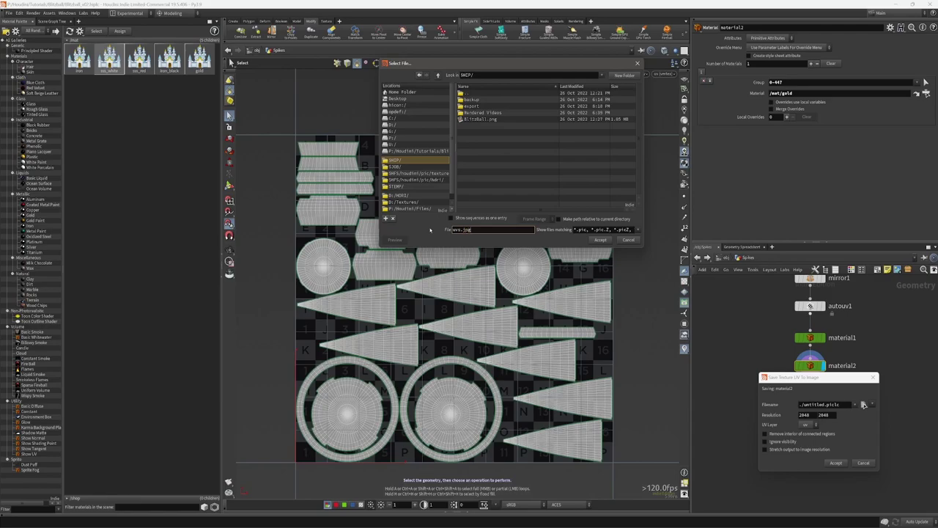
key("Return")
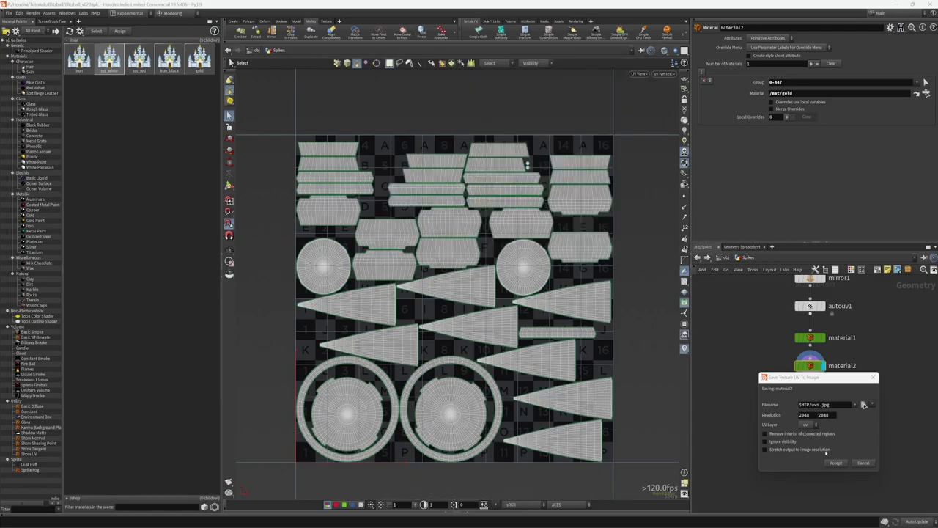
left_click(834, 465)
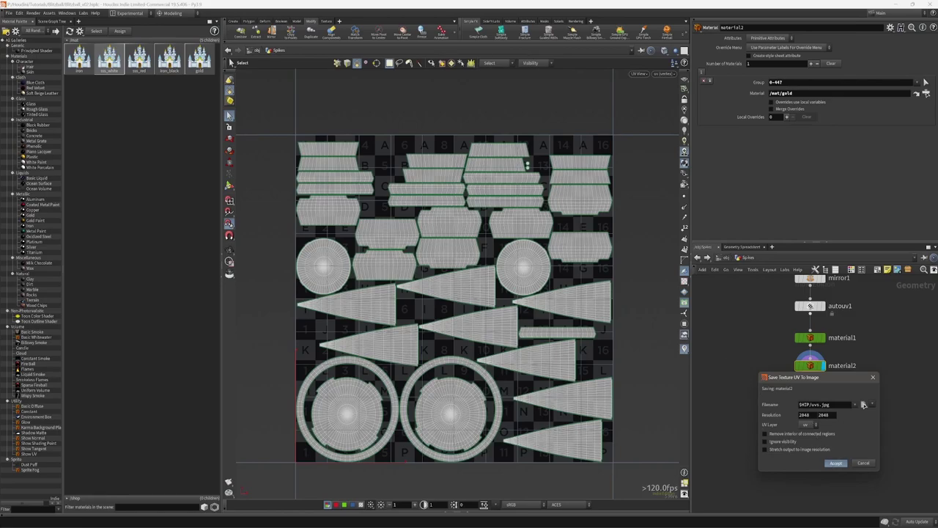
mouse_move(539, 525)
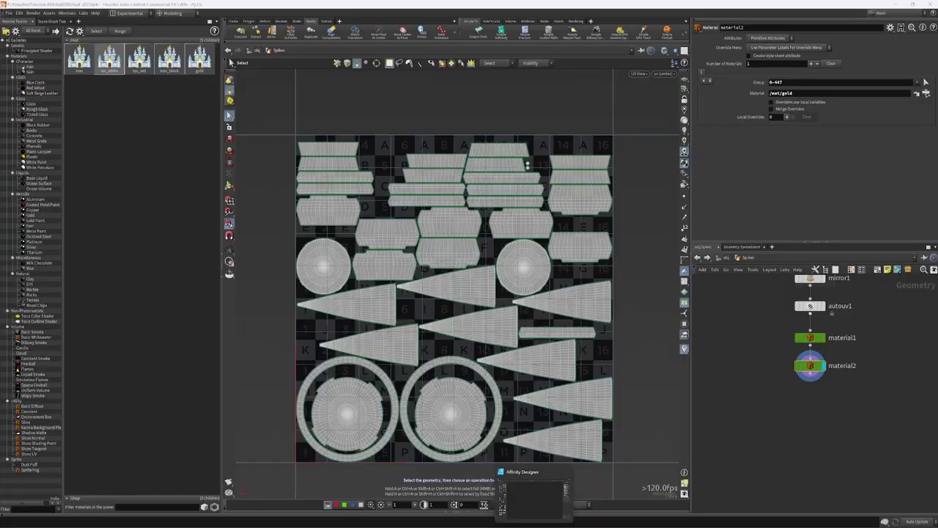
Step: Switch to Affinity Designer and open uvs.jpg from the Blitzball tutorial folder to check the exported UV layout
left_click(565, 490)
left_click(24, 7)
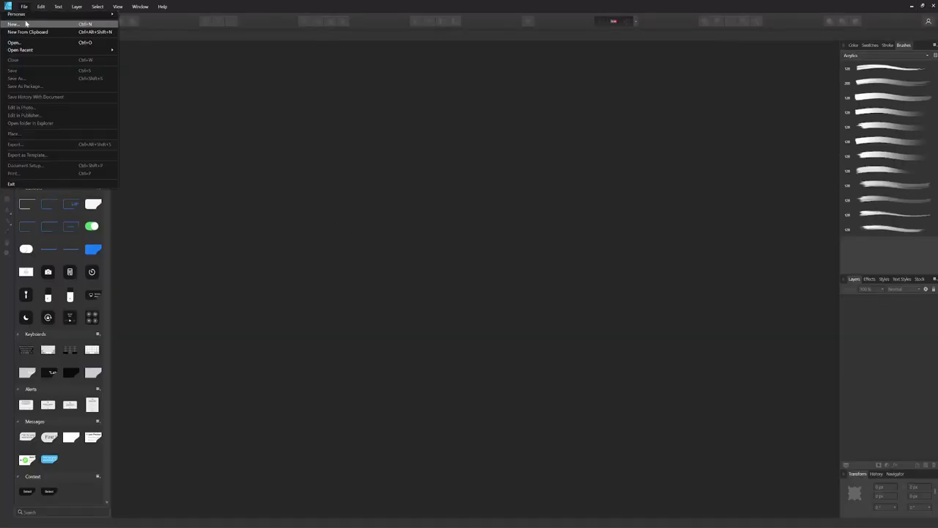
left_click(91, 55)
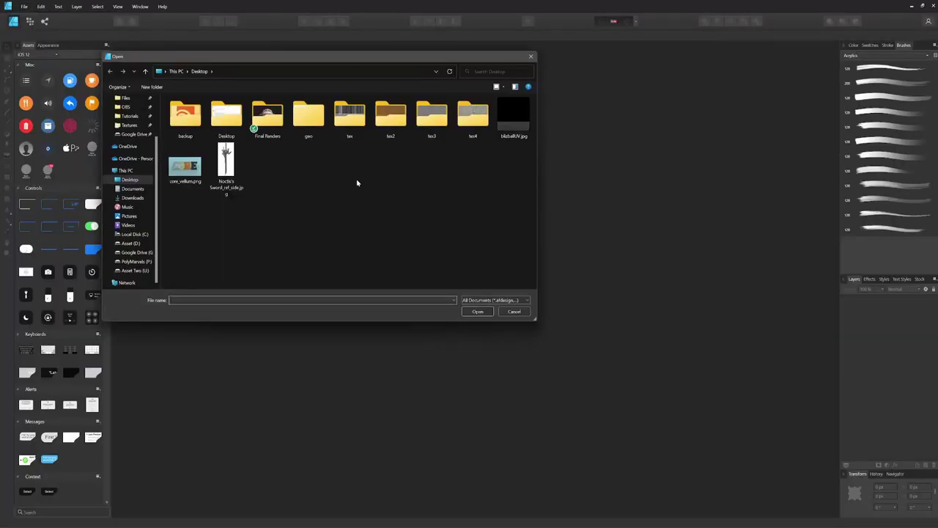
left_click_drag(237, 56, 422, 118)
left_click(313, 179)
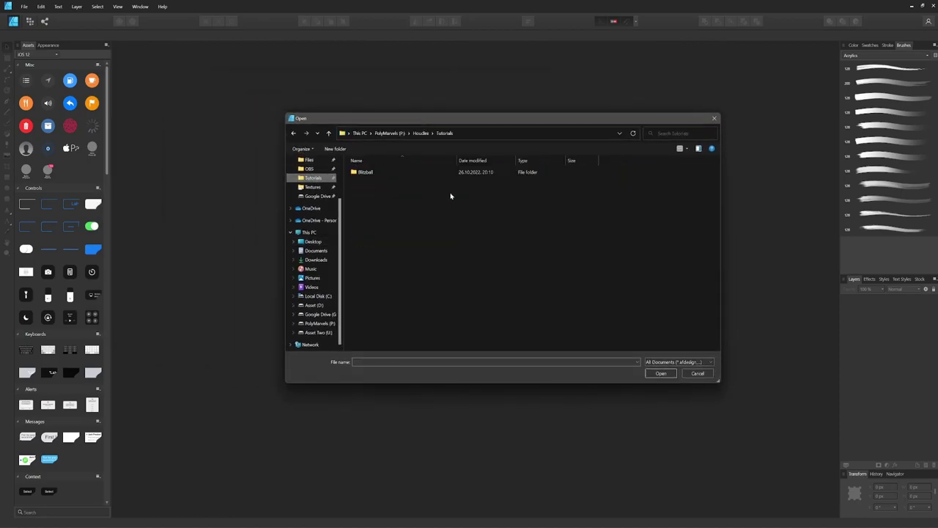
double_click(401, 174)
double_click(365, 205)
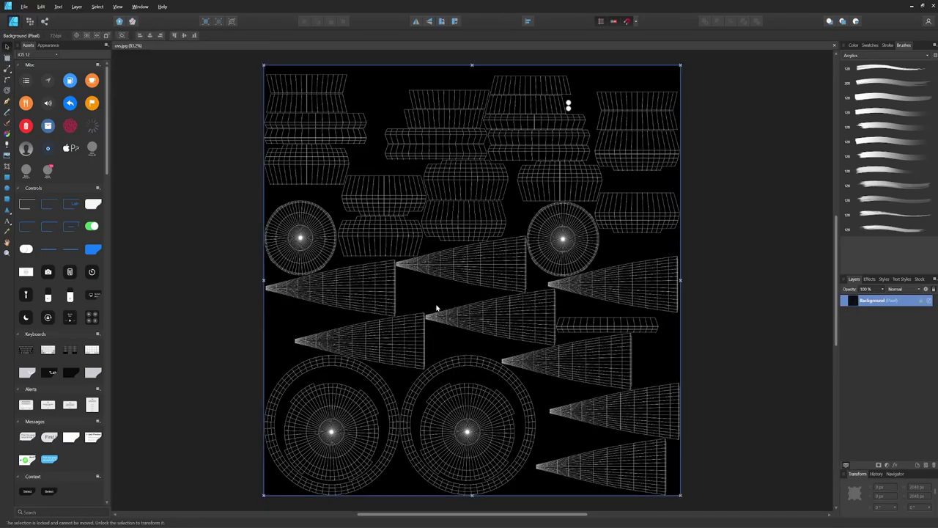
scroll(432, 305, "down", 1, "ctrl")
scroll(455, 302, "up", 2, "ctrl")
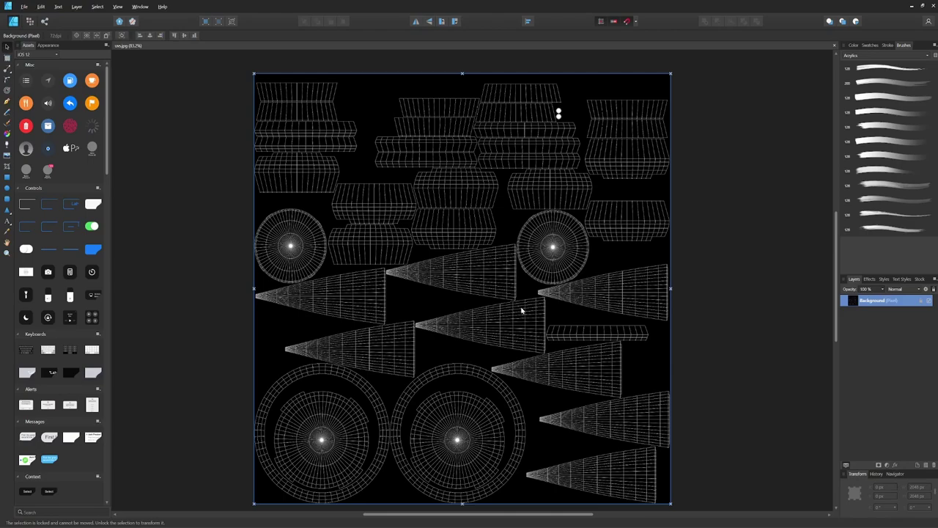
middle_click_drag(460, 279, 459, 277)
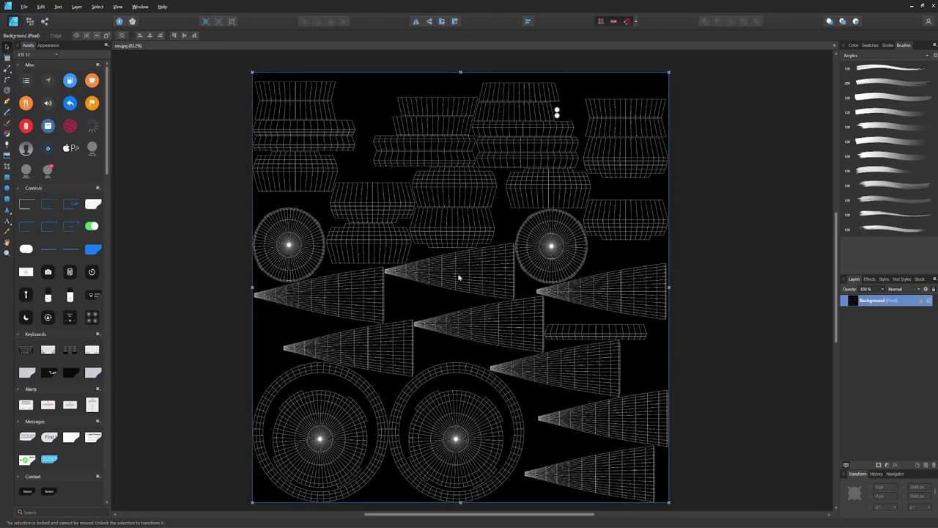
Step: Switch back to Houdini, return the viewport to the 3D perspective view and go up to the object level
left_click(911, 6)
key("space+1")
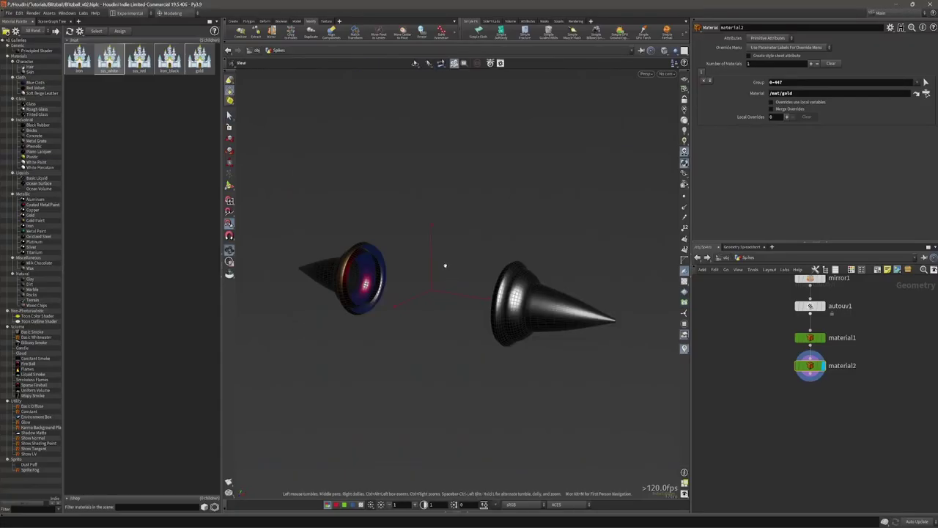
key("c")
left_click(410, 265)
Step: Deselect the spikes and examine the complete Blitzball with its stripes, mini spheres and spikes from several angles
scroll(403, 261, "down", 2)
left_click_drag(422, 269, 411, 264, "alt")
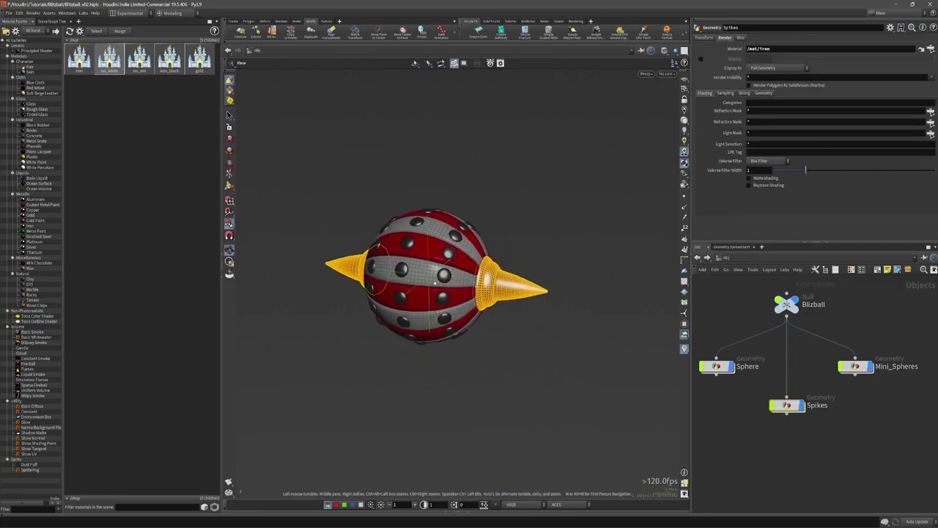
scroll(412, 271, "up", 2)
mouse_move(469, 271)
left_mouse_down("alt")
mouse_move(478, 283)
mouse_move(463, 286)
left_mouse_up("alt")
left_click(591, 222)
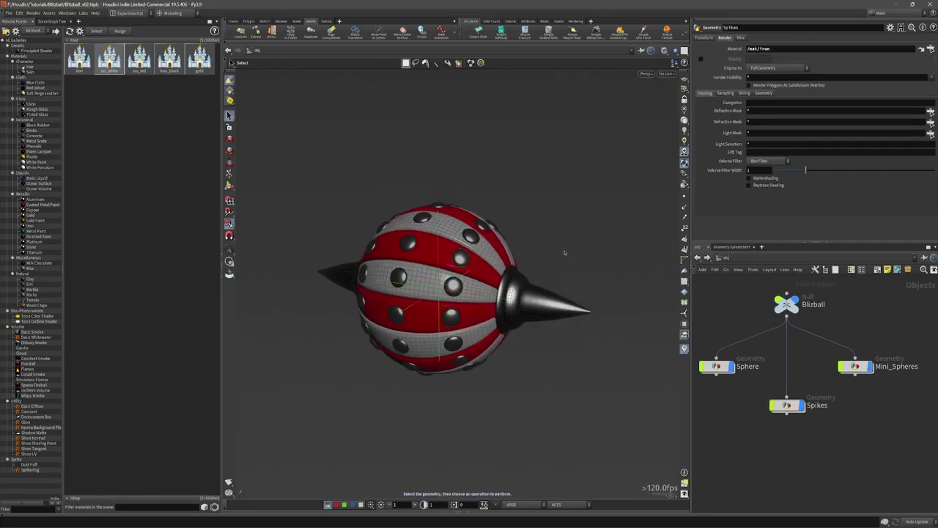
left_click_drag(565, 253, 495, 262, "alt")
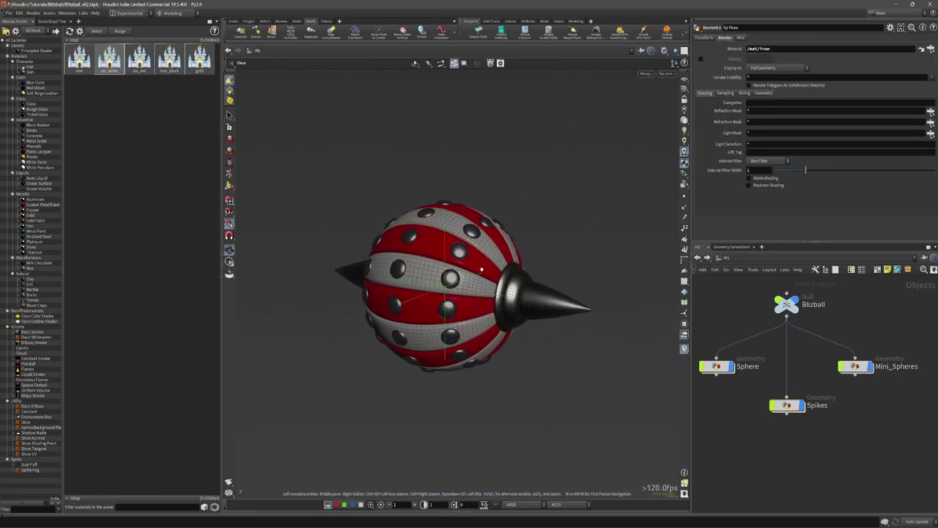
scroll(494, 262, "up", 2)
middle_click_drag(495, 263, 494, 259, "alt")
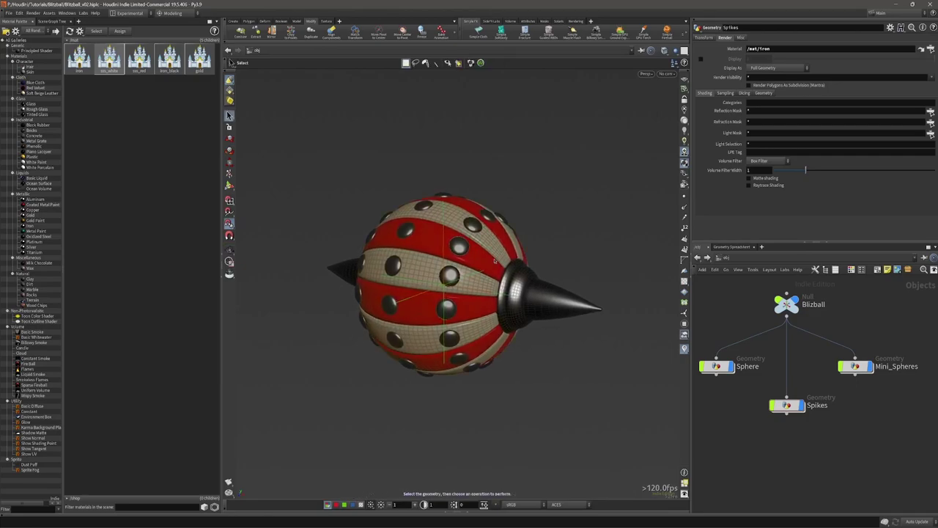